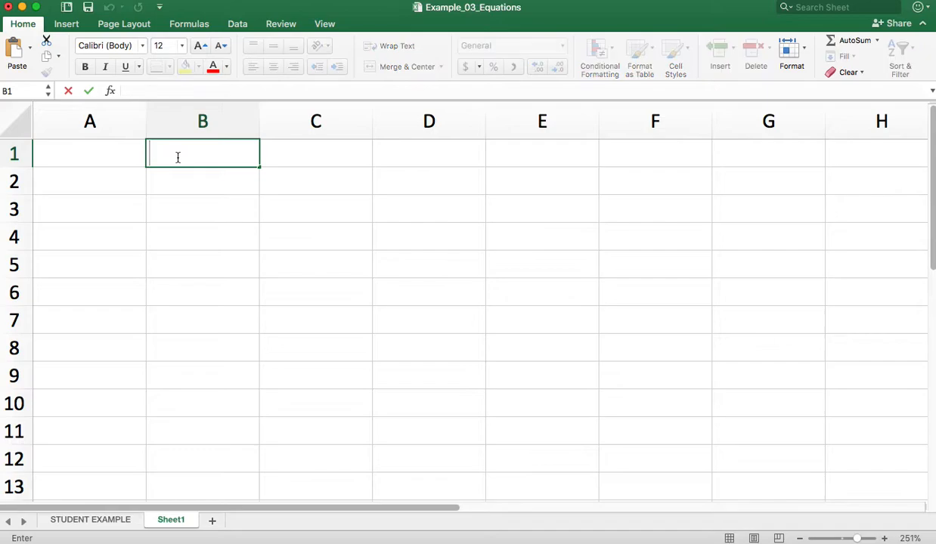
# Enter the headings "Numbers" in cell B1 and "Total" in cell E1.
pyautogui.click(533, 152)
pyautogui.doubleClick(532, 154)
pyautogui.write('Total')
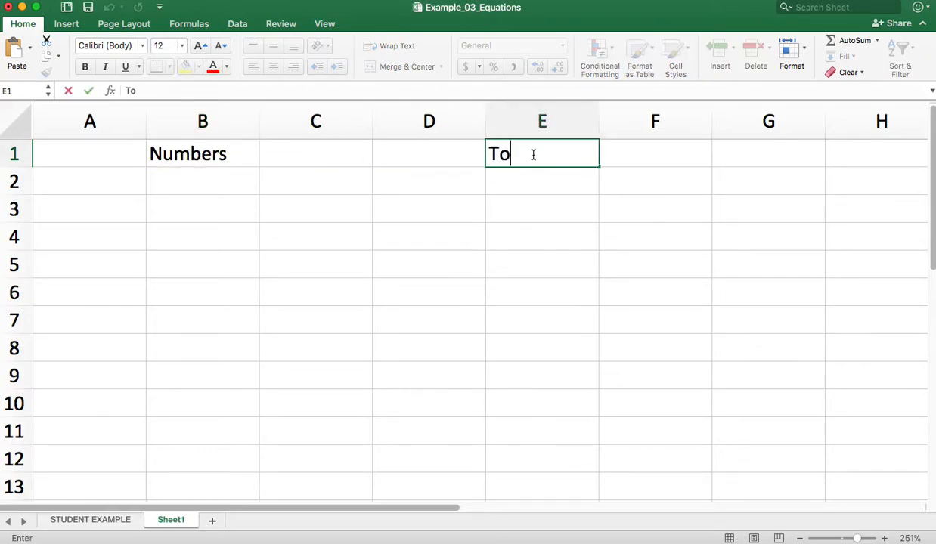
pyautogui.click(411, 203)
# Fill cells B3 through B8 with the values 10, 20, 30, 40, 50 and 60.
pyautogui.click(186, 202)
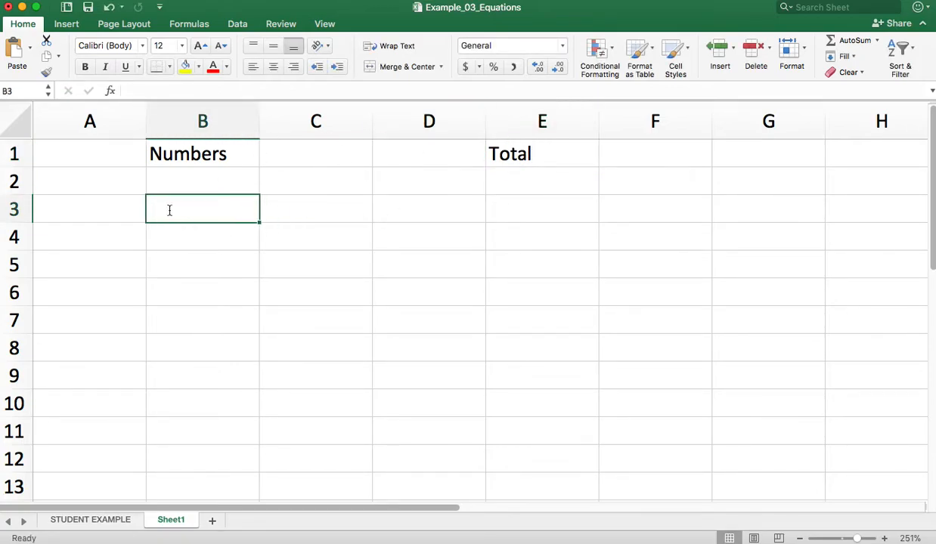
pyautogui.doubleClick(168, 209)
pyautogui.write('10')
pyautogui.click(164, 238)
pyautogui.write('20')
pyautogui.click(184, 266)
pyautogui.write('30')
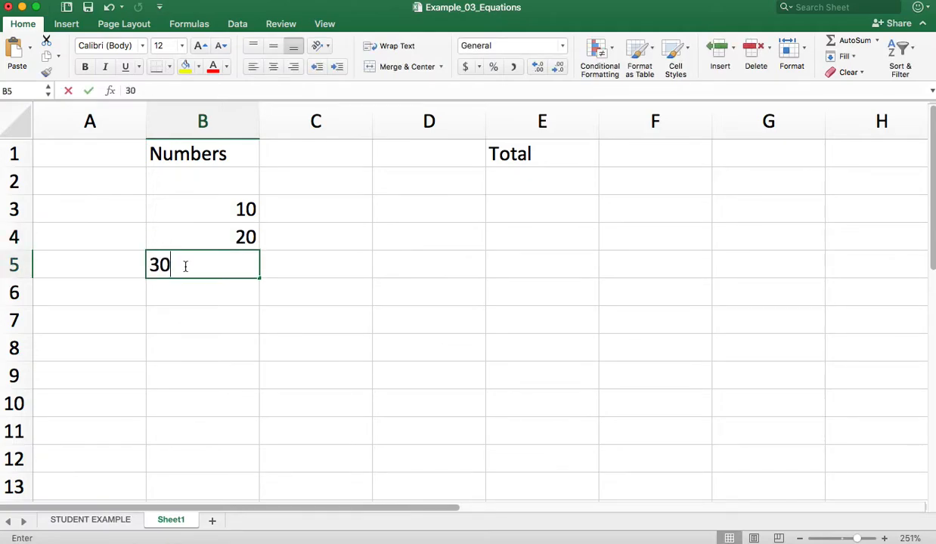
pyautogui.click(182, 292)
pyautogui.write('40')
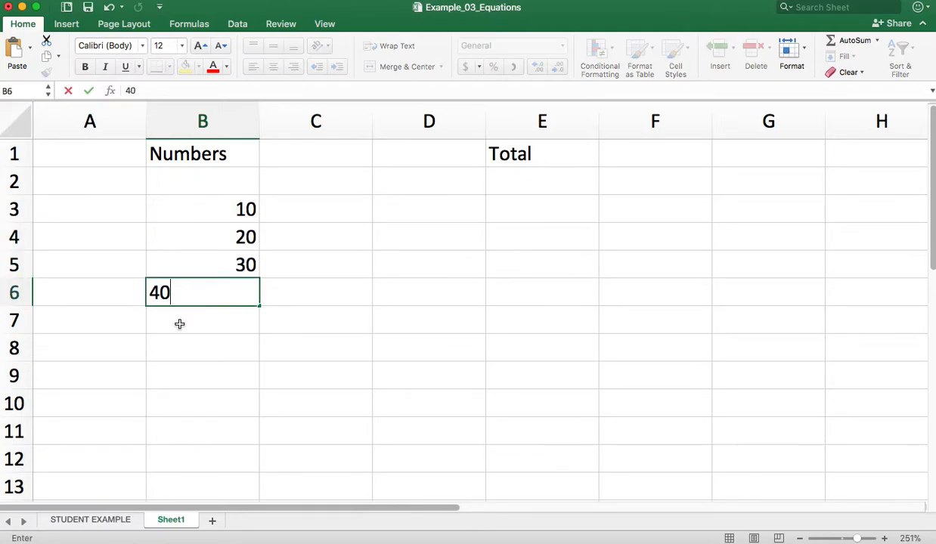
pyautogui.click(180, 323)
pyautogui.write('50')
pyautogui.click(197, 345)
pyautogui.write('60')
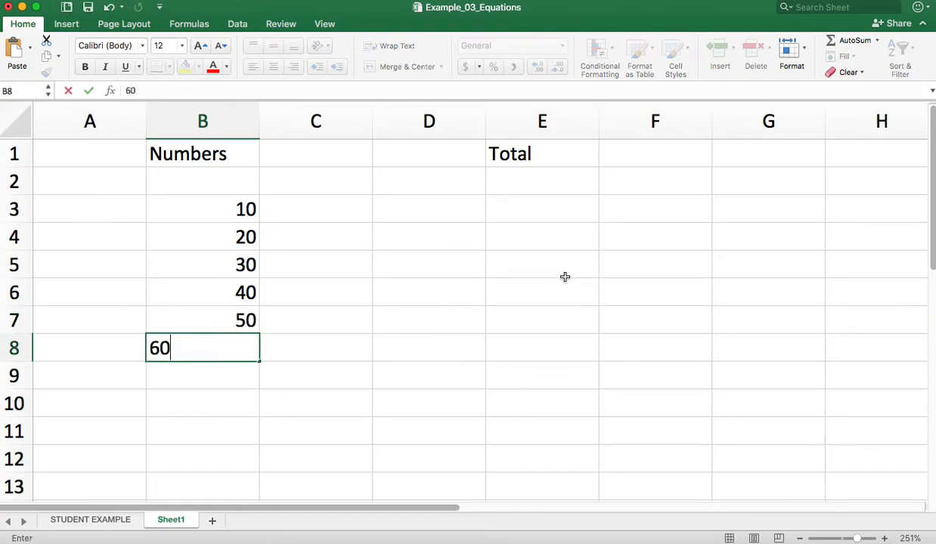
# Enter the formula =B3+B4+B5+B6+B7+B8 in cell E3 to add the six numbers.
pyautogui.click(519, 202)
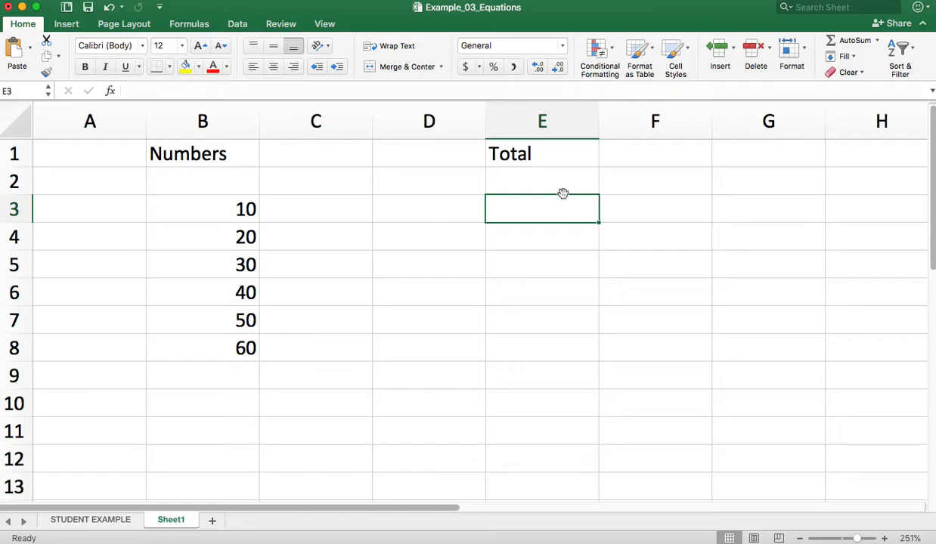
pyautogui.doubleClick(507, 210)
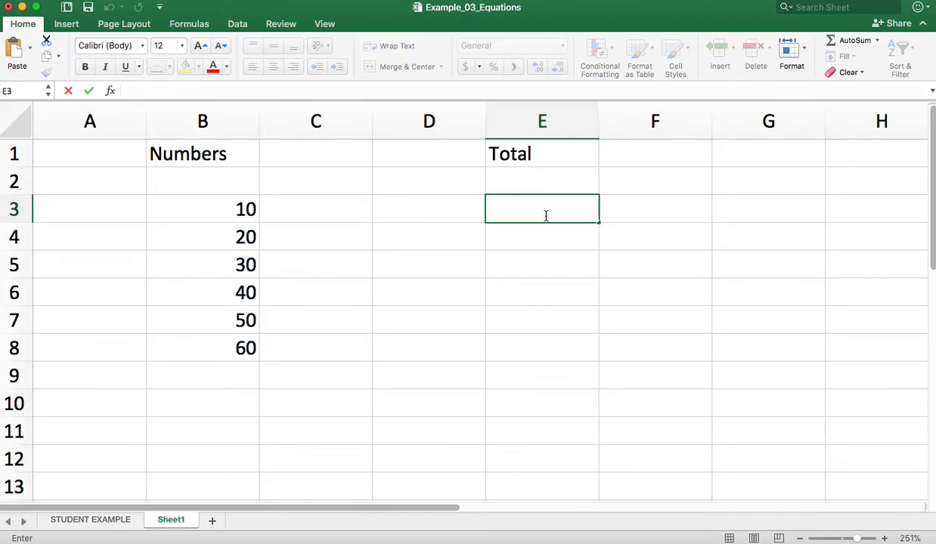
pyautogui.write('=')
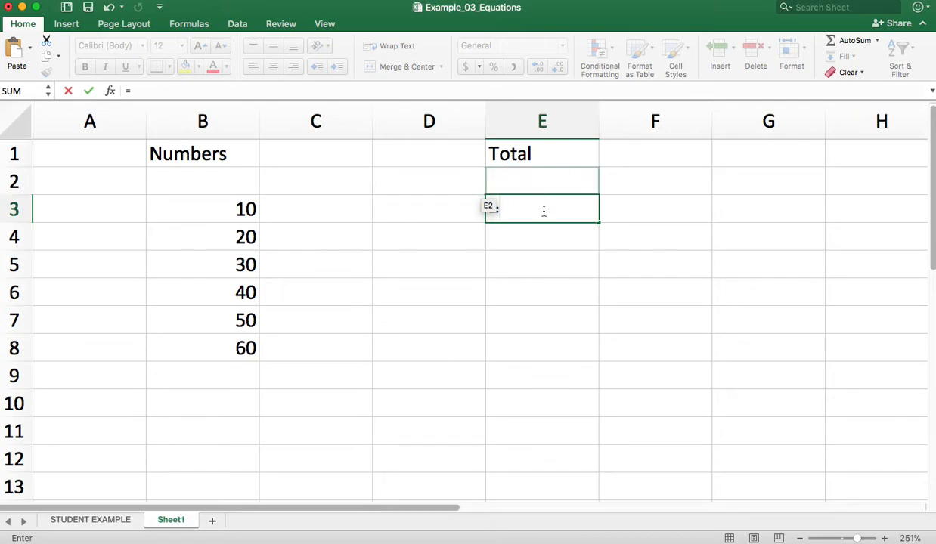
pyautogui.write('B3')
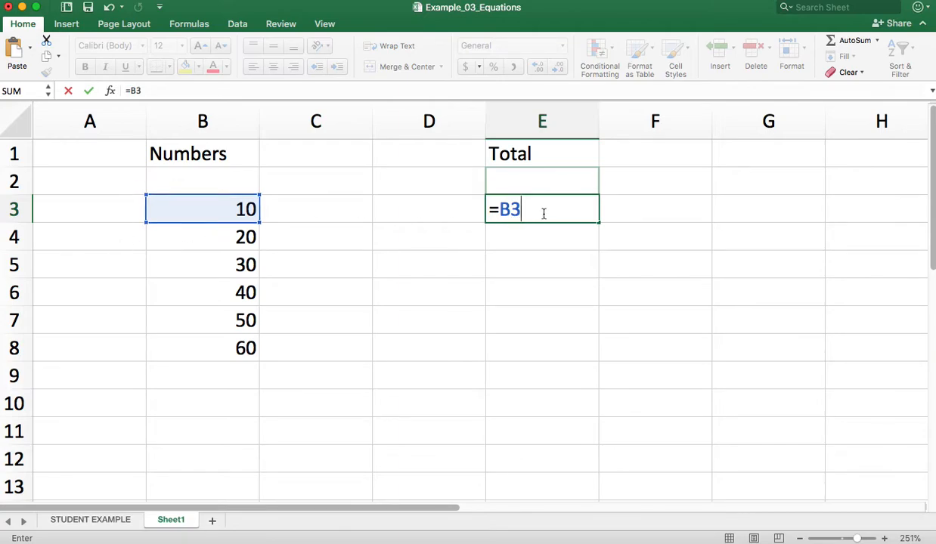
pyautogui.write('+B4')
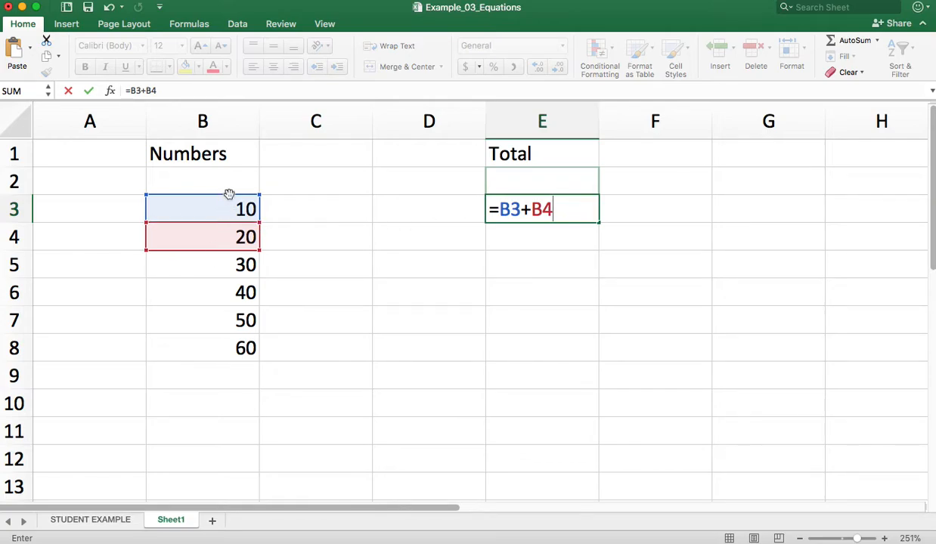
pyautogui.write('+B5+B6+b7')
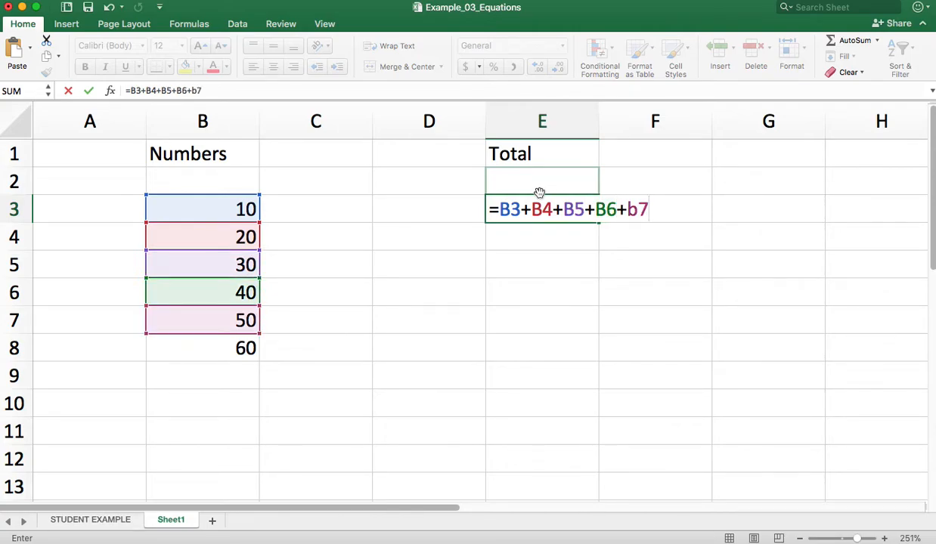
pyautogui.write('+B8')
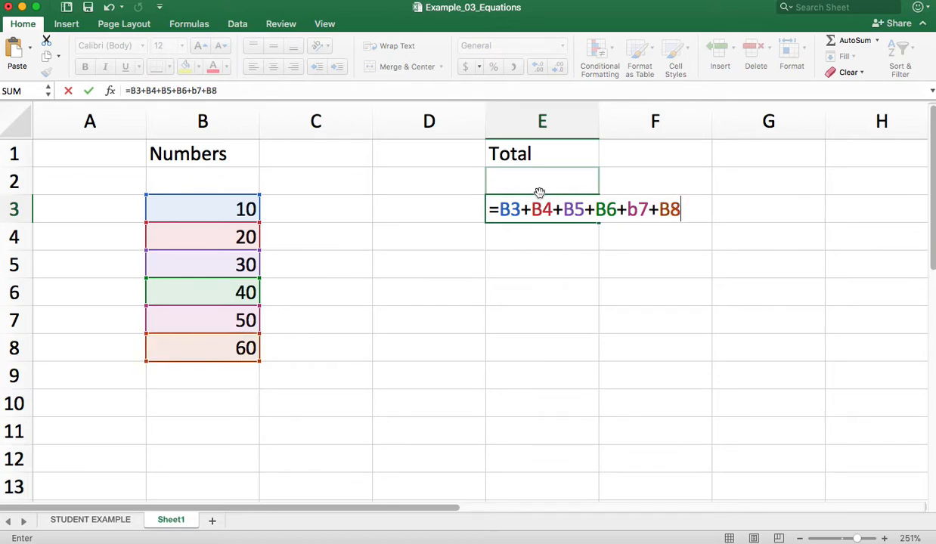
pyautogui.press('Return')
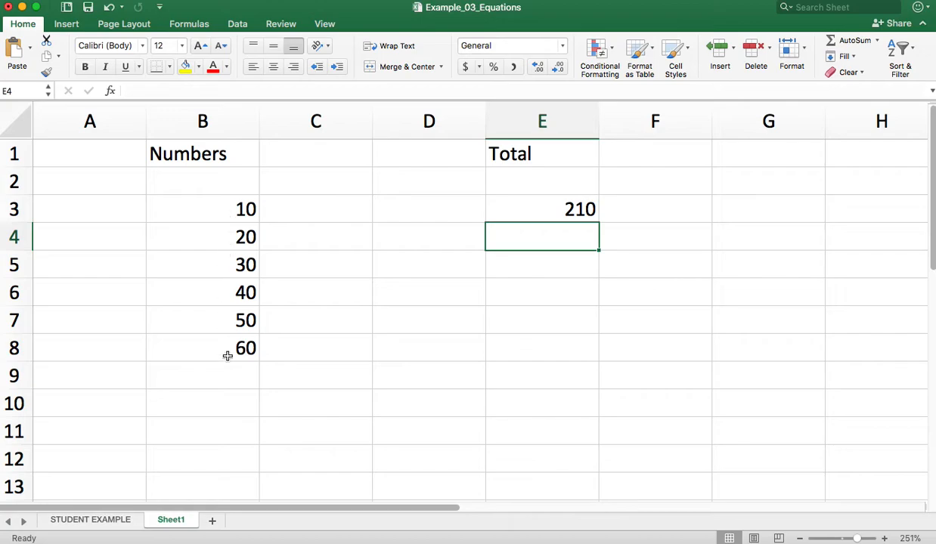
# Examine the addition formula behind the total in cell E3 without changing it.
pyautogui.click(592, 209)
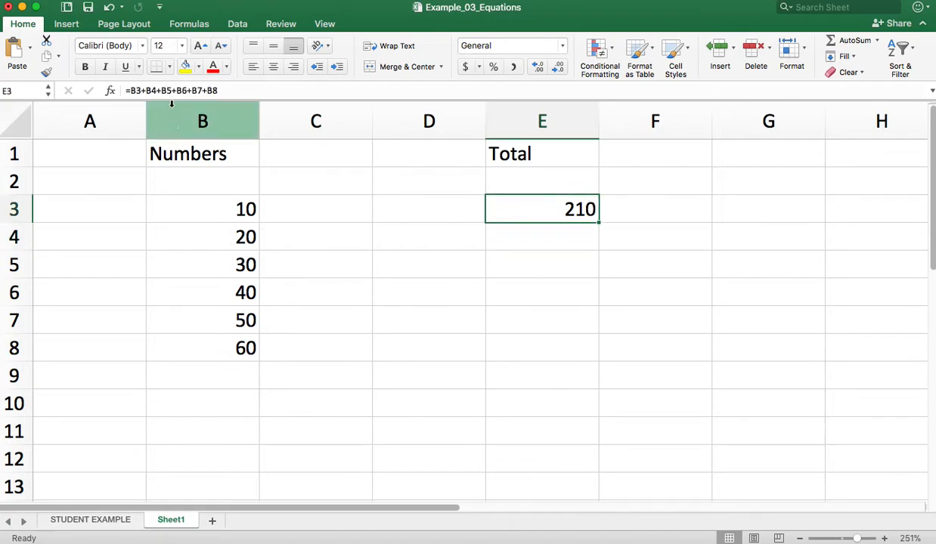
pyautogui.click(218, 91)
pyautogui.moveTo(217, 91); pyautogui.dragTo(121, 91)
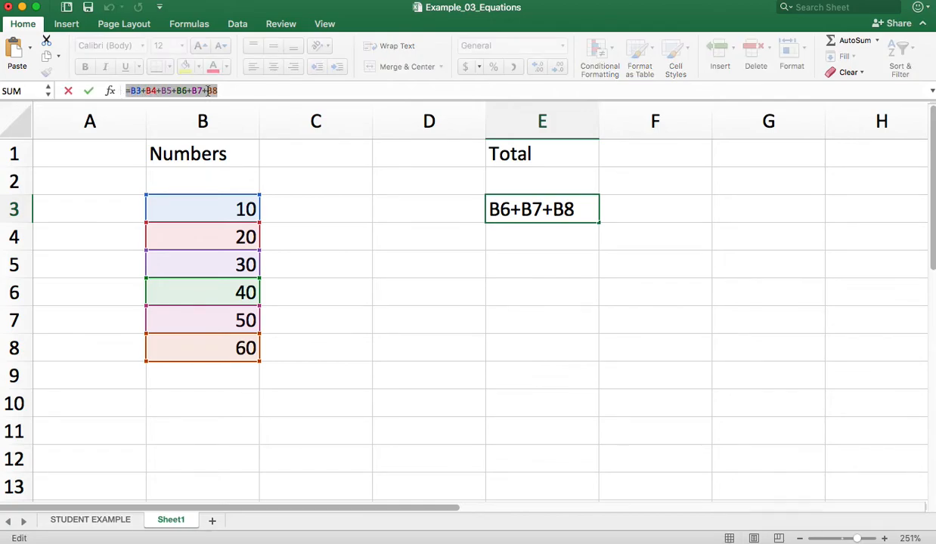
pyautogui.press('Return')
pyautogui.click(535, 199)
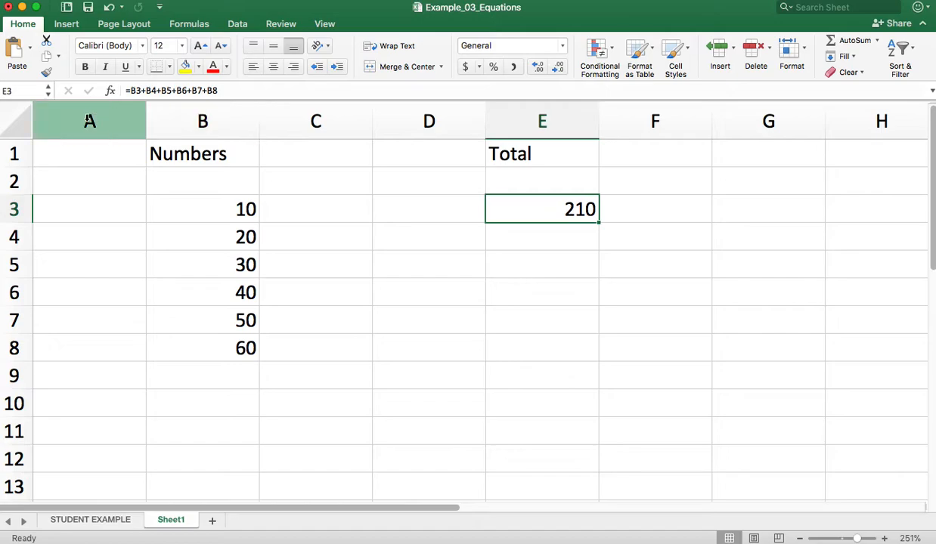
pyautogui.click(516, 244)
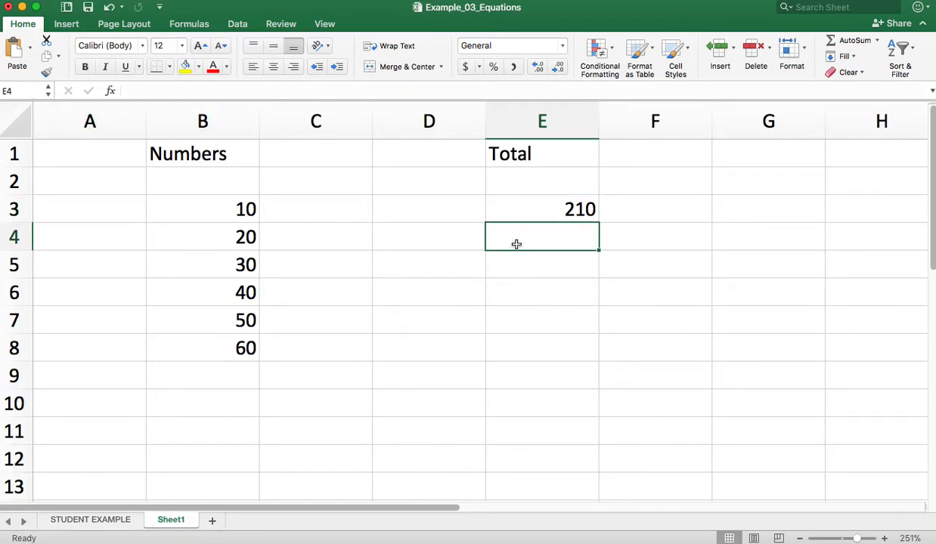
pyautogui.click(538, 209)
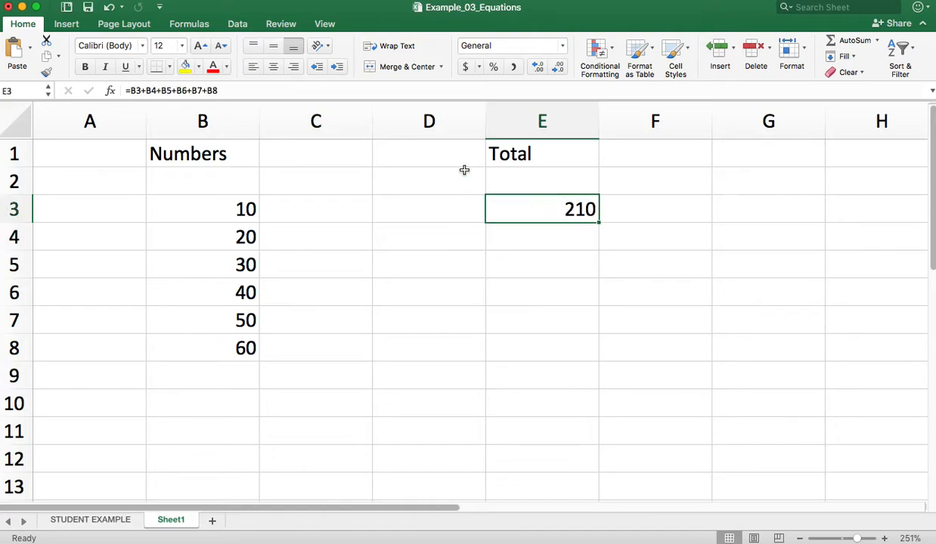
# Label cell D3 "equals and plus" and widen column D to fit the text.
pyautogui.click(425, 204)
pyautogui.write('e')
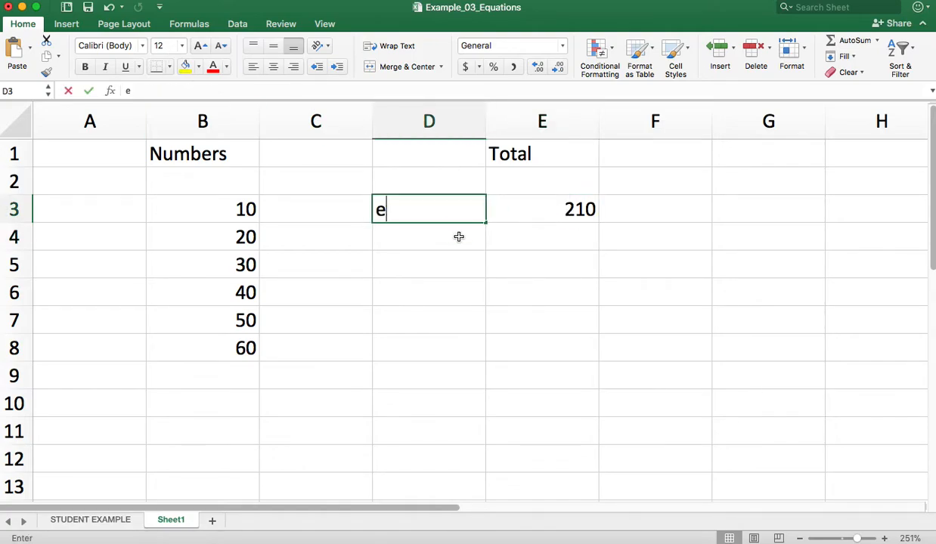
pyautogui.write('quals and plus')
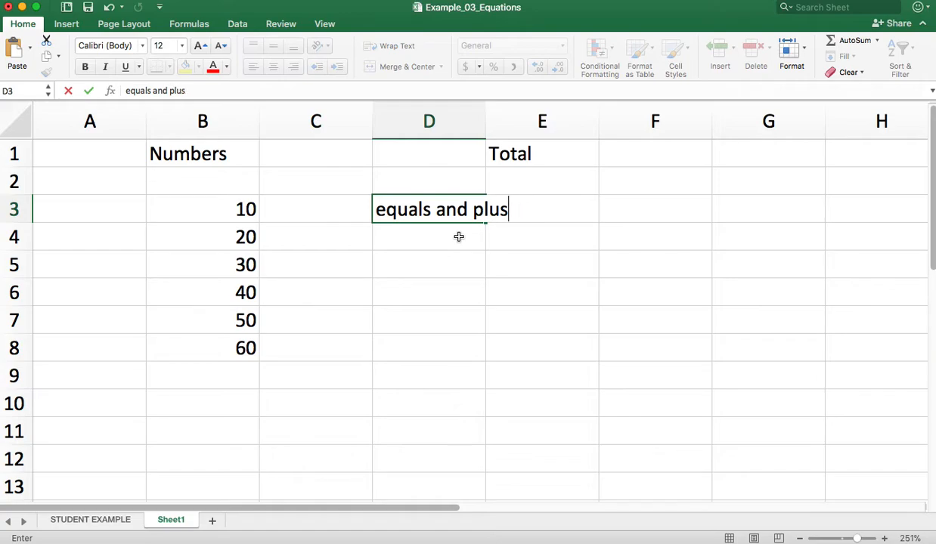
pyautogui.press('Return')
pyautogui.moveTo(485, 122); pyautogui.dragTo(529, 123)
# Enter the label "SUM" in cell D4, below the "equals and plus" label.
pyautogui.click(553, 234)
pyautogui.click(423, 250)
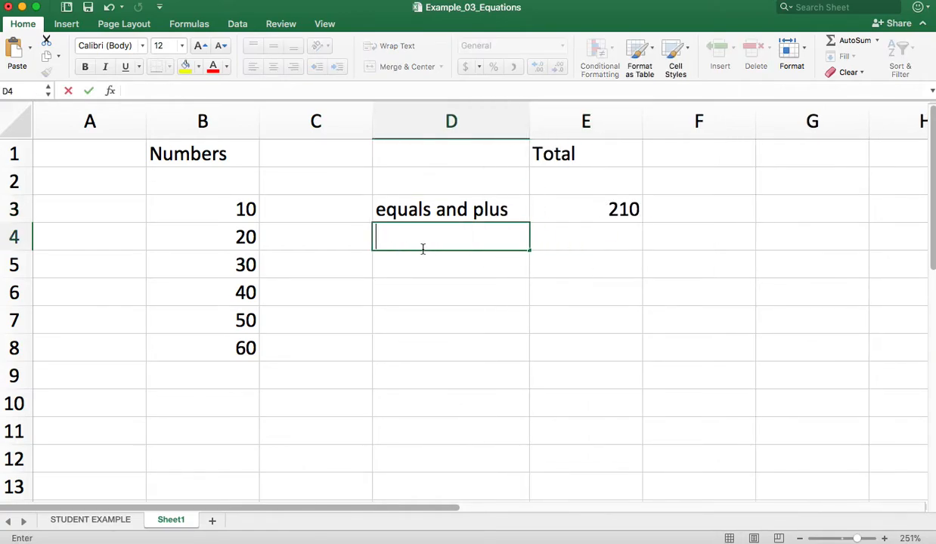
pyautogui.write('SUM')
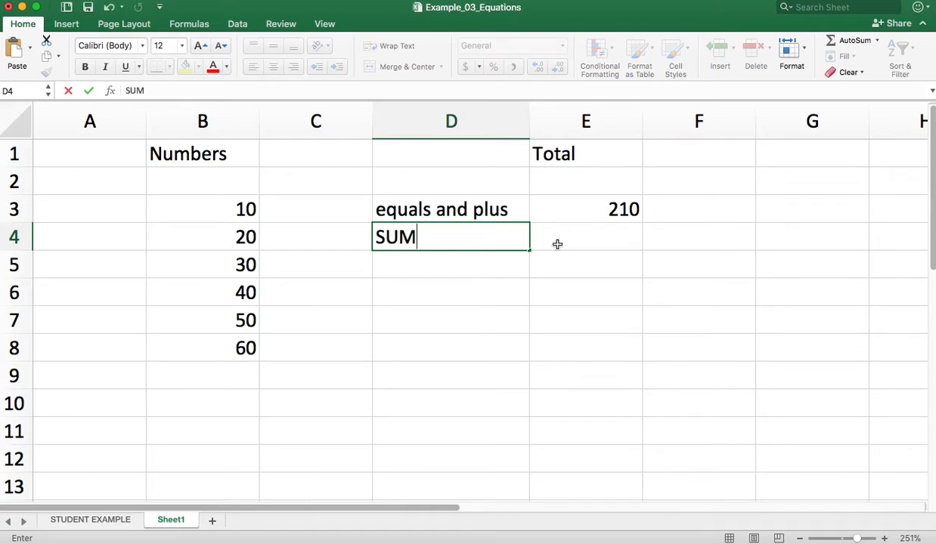
# Enter the formula =SUM(B3,B4,B5,B6,B7,B8) in cell E4, listing each number cell separately.
pyautogui.click(558, 242)
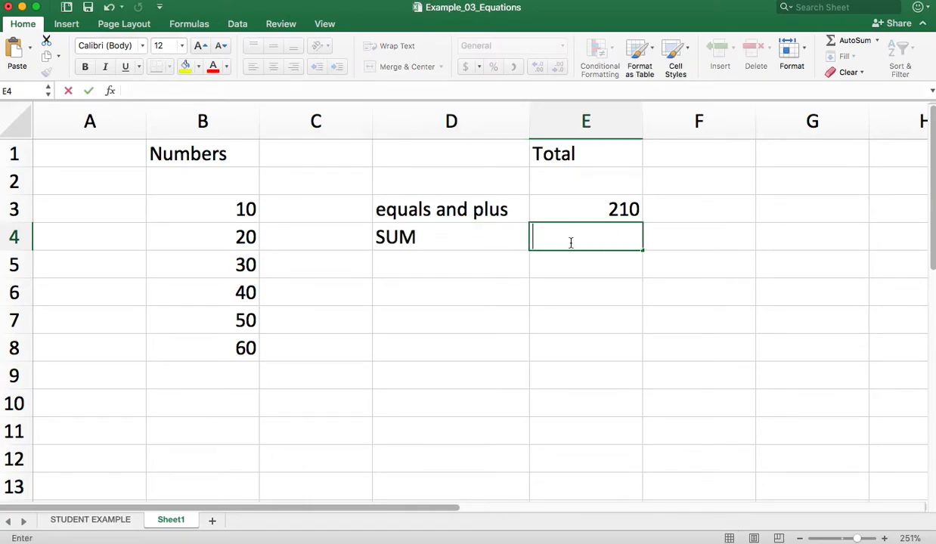
pyautogui.write('=S')
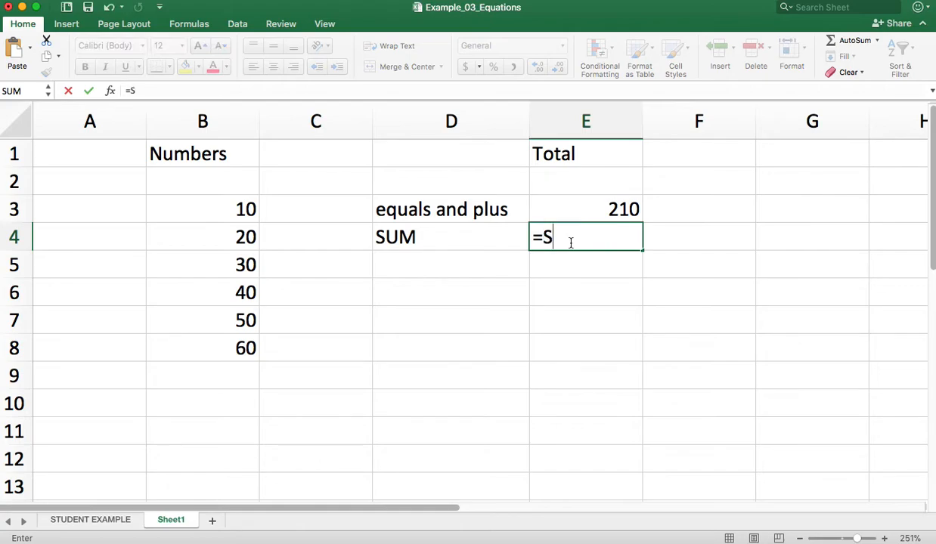
pyautogui.write('UM()')
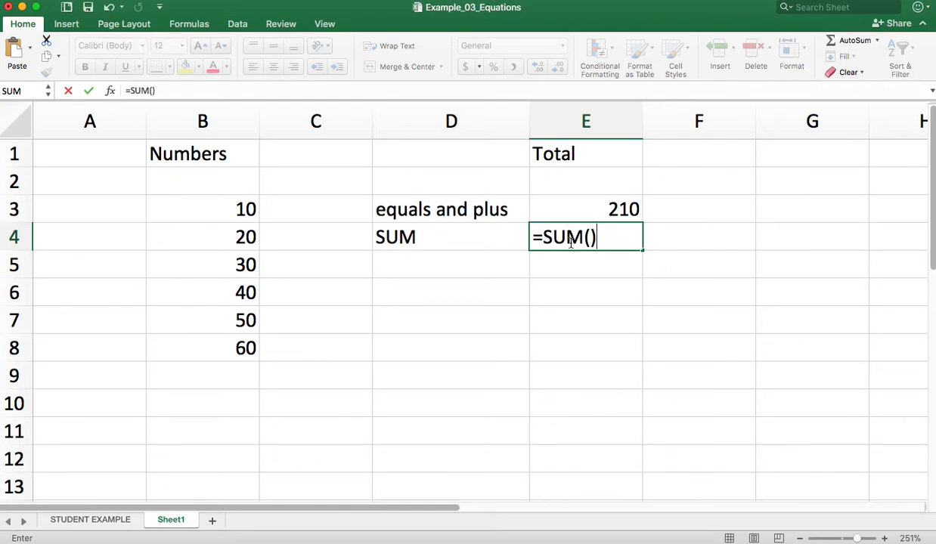
pyautogui.click(589, 238)
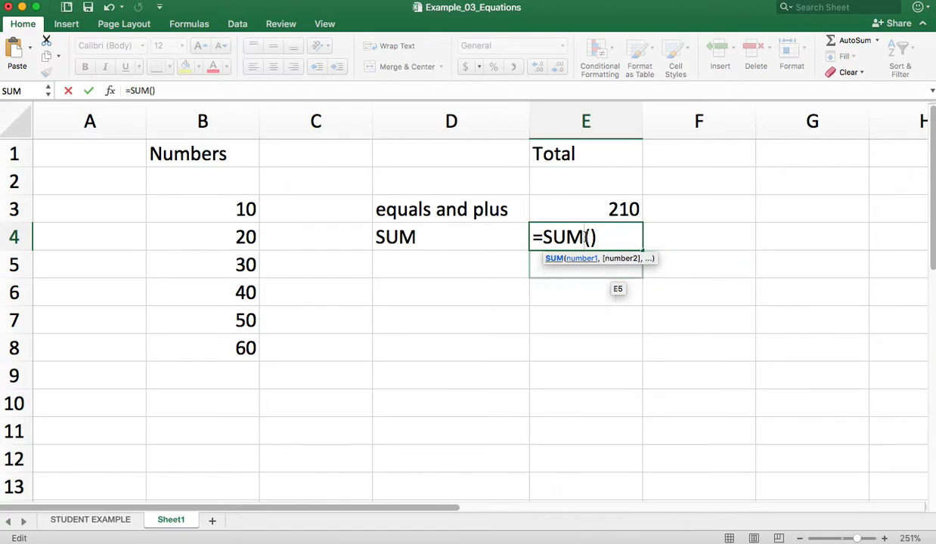
pyautogui.click(590, 239)
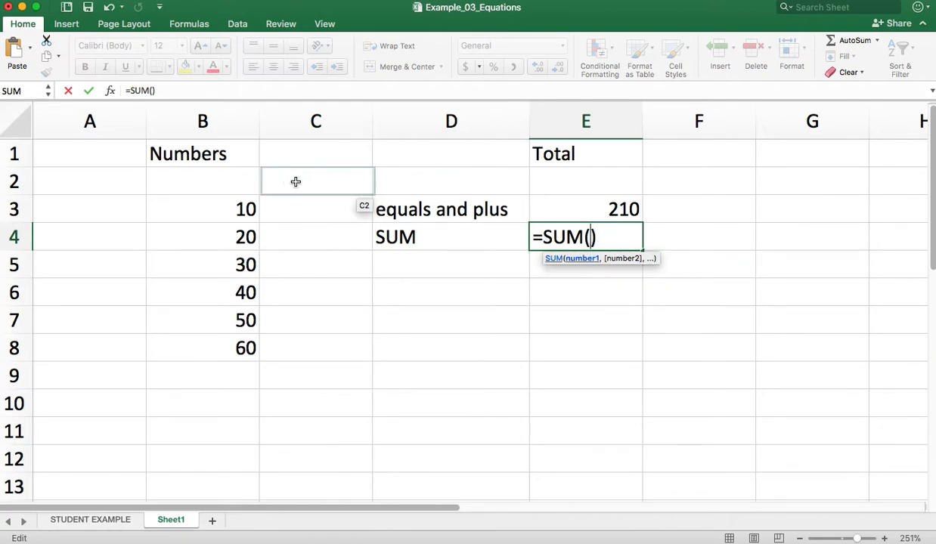
pyautogui.write('B')
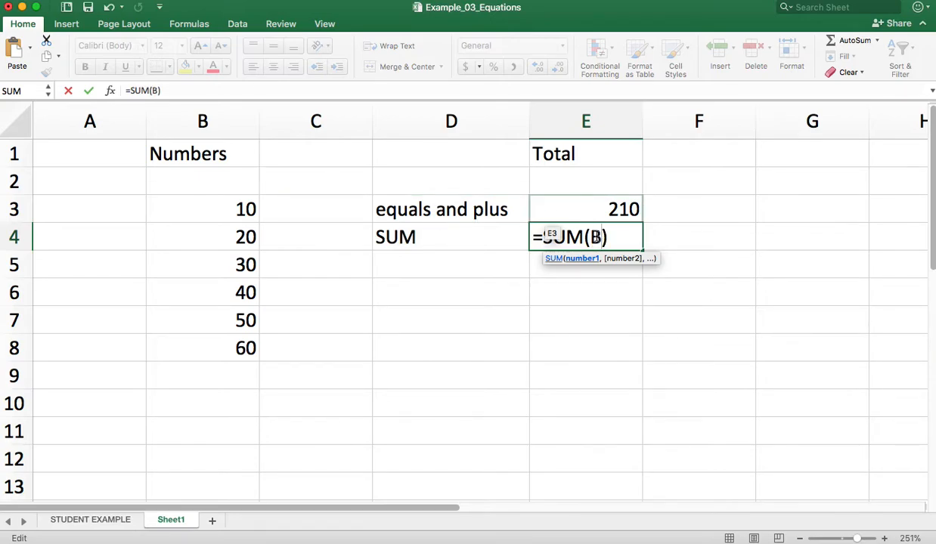
pyautogui.write('3,')
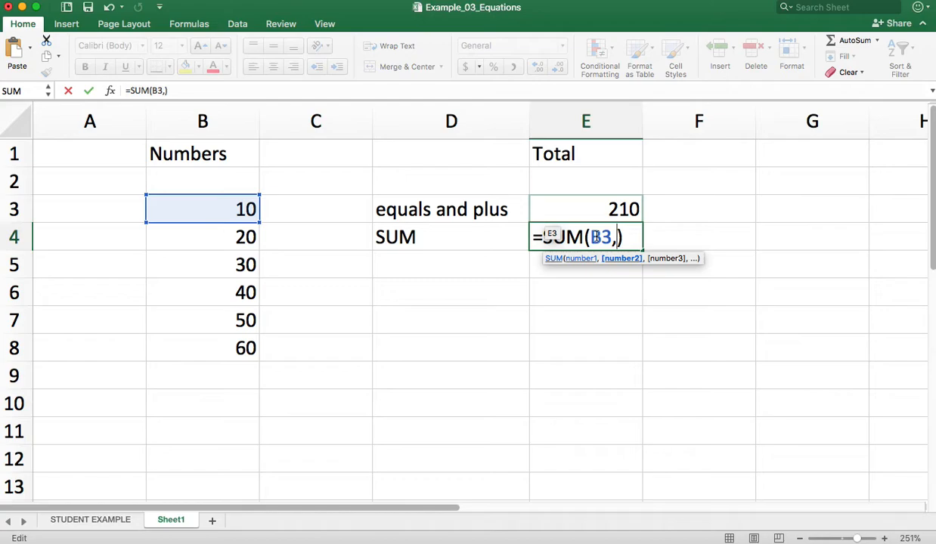
pyautogui.write('B4,B')
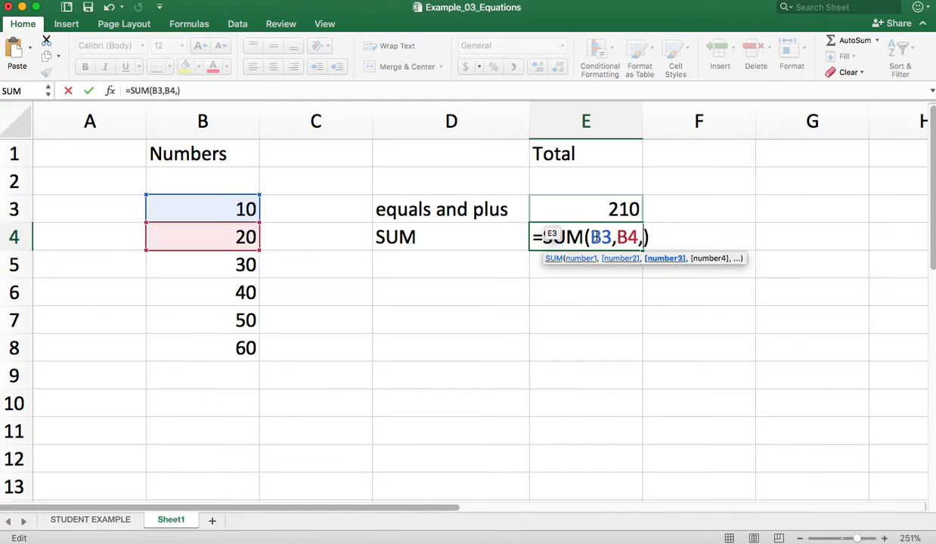
pyautogui.write('5,B6')
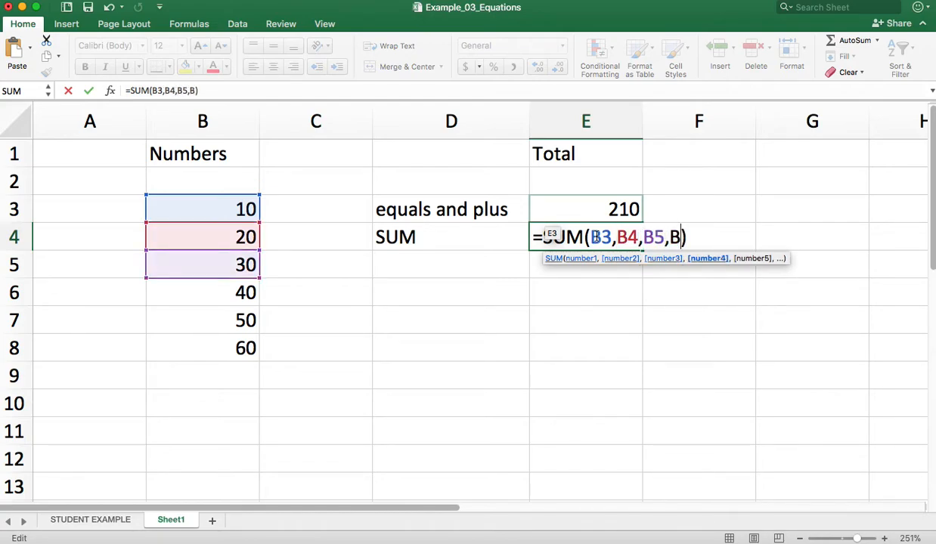
pyautogui.write('.')
pyautogui.press('BackSpace')
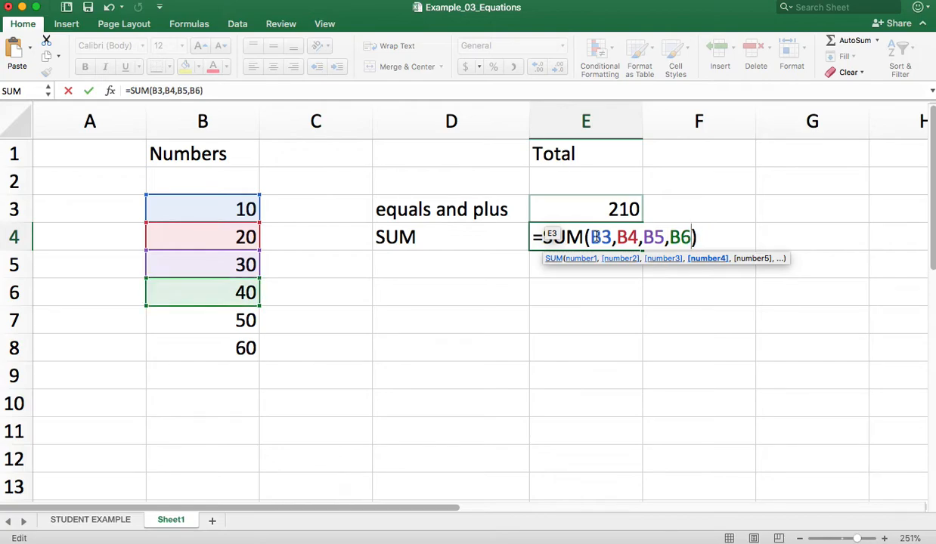
pyautogui.write(',B')
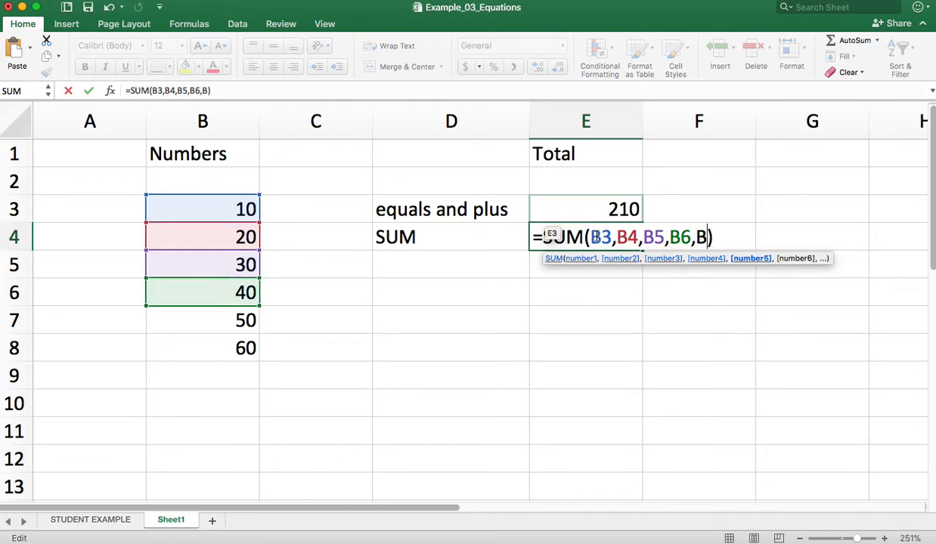
pyautogui.write('7,B8')
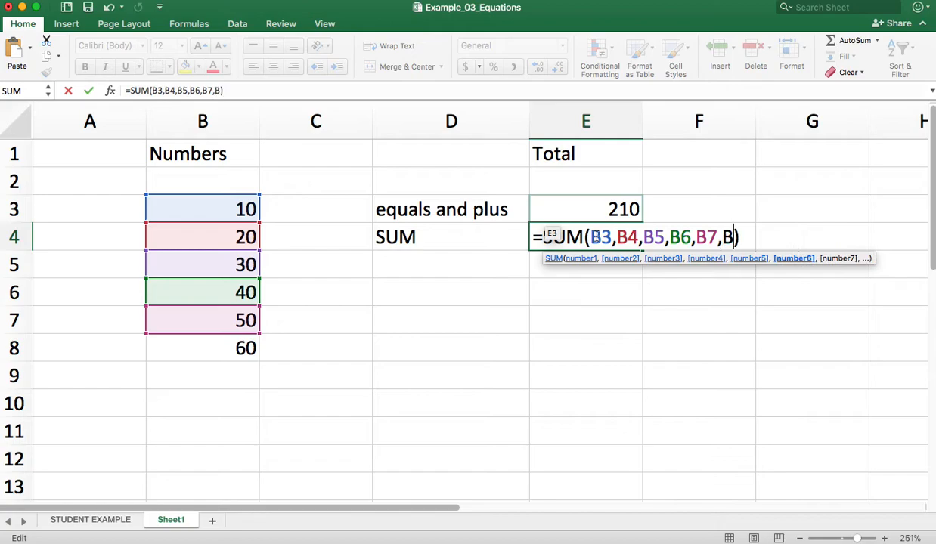
pyautogui.press('Return')
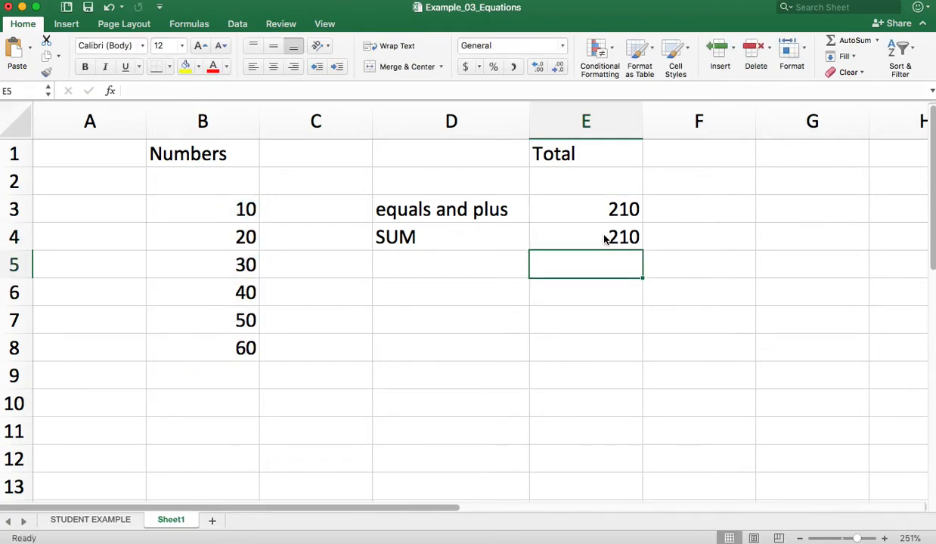
# Review the SUM formula in cell E4 and the addition formula in cell E3 without changing them.
pyautogui.click(603, 239)
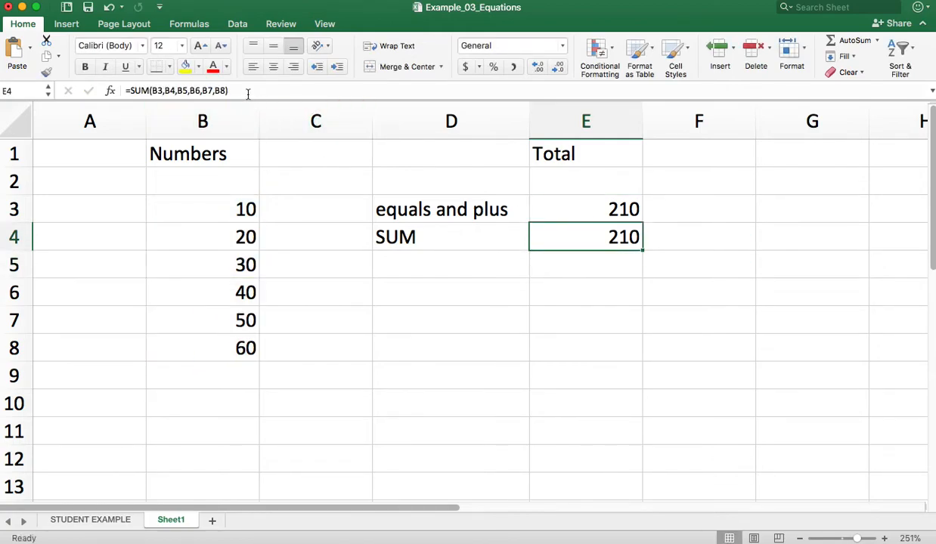
pyautogui.moveTo(247, 93); pyautogui.dragTo(123, 91)
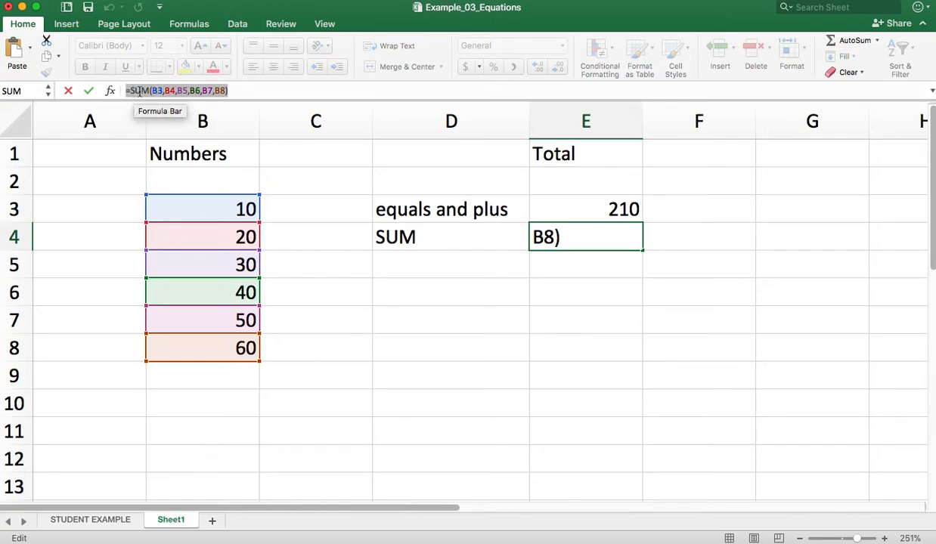
pyautogui.press('Return')
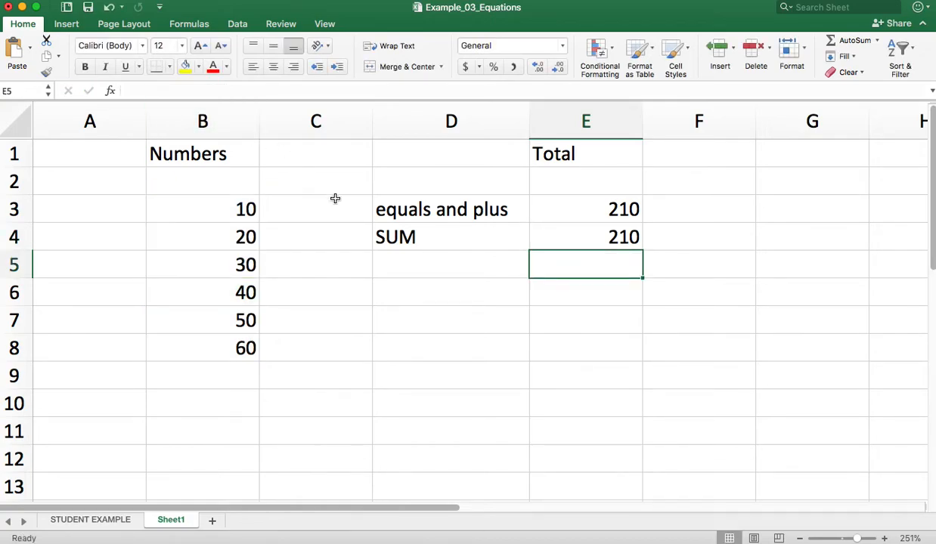
pyautogui.click(583, 209)
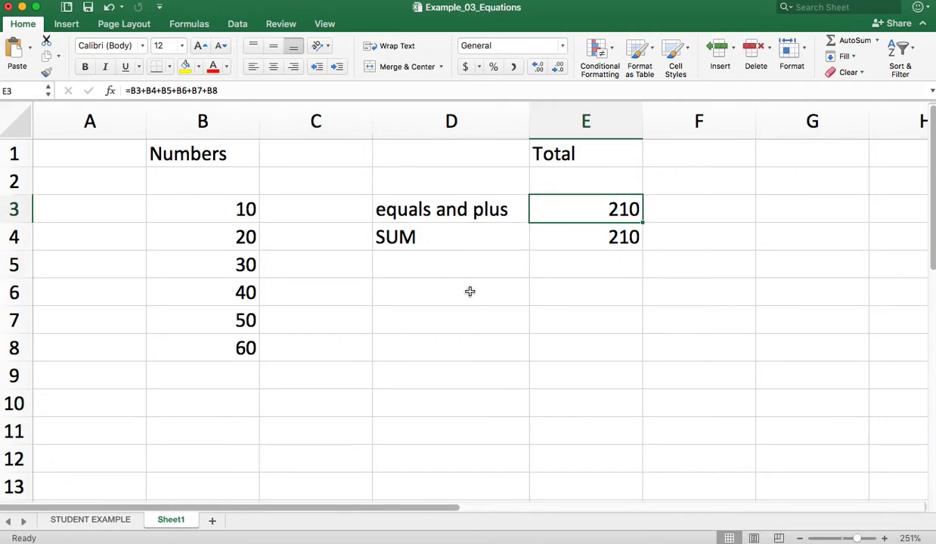
# Enter the label "SUM RANGE" in cell D5, below the "SUM" label.
pyautogui.click(429, 265)
pyautogui.write('RANGE')
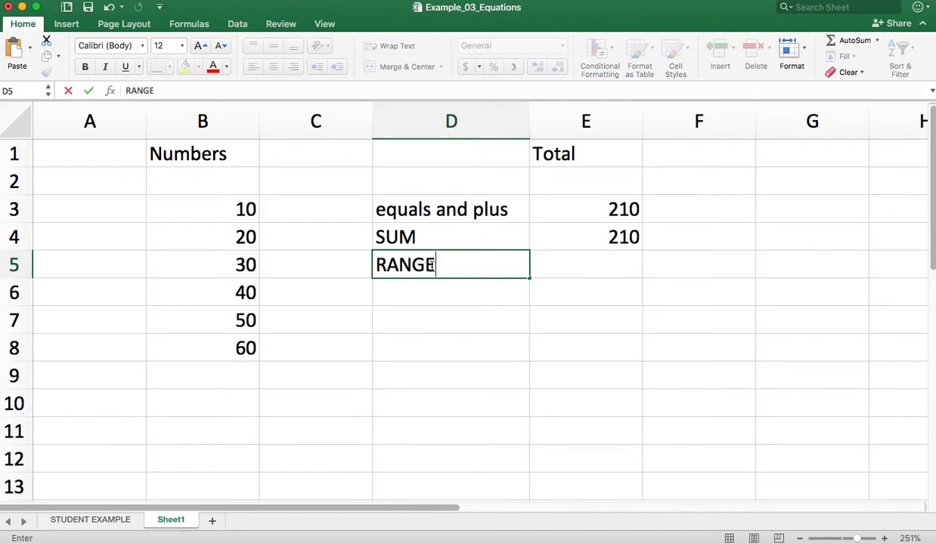
pyautogui.click(377, 264)
pyautogui.write('D')
pyautogui.press('BackSpace')
pyautogui.write('SUM')
# Begin a SUM formula in cell E5 with B3 as its first cell reference.
pyautogui.click(595, 268)
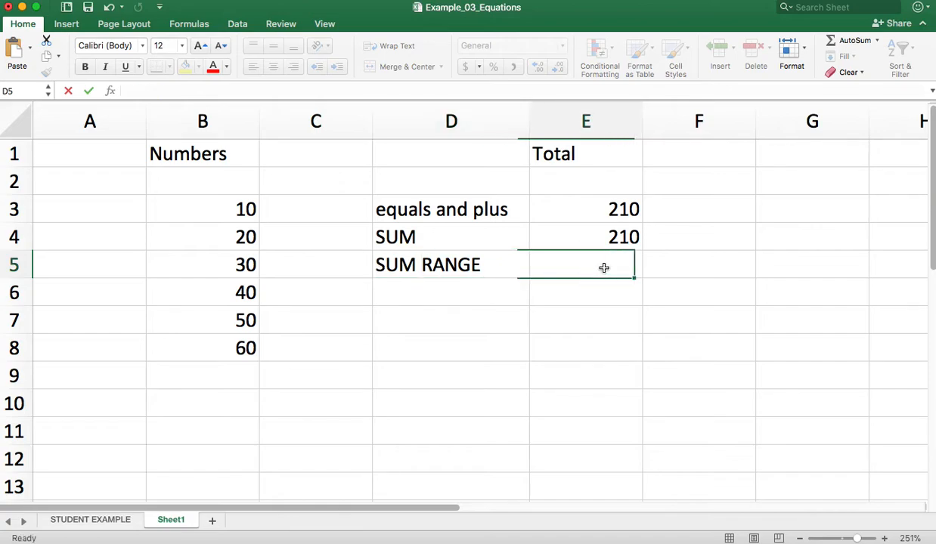
pyautogui.write('=SUM(')
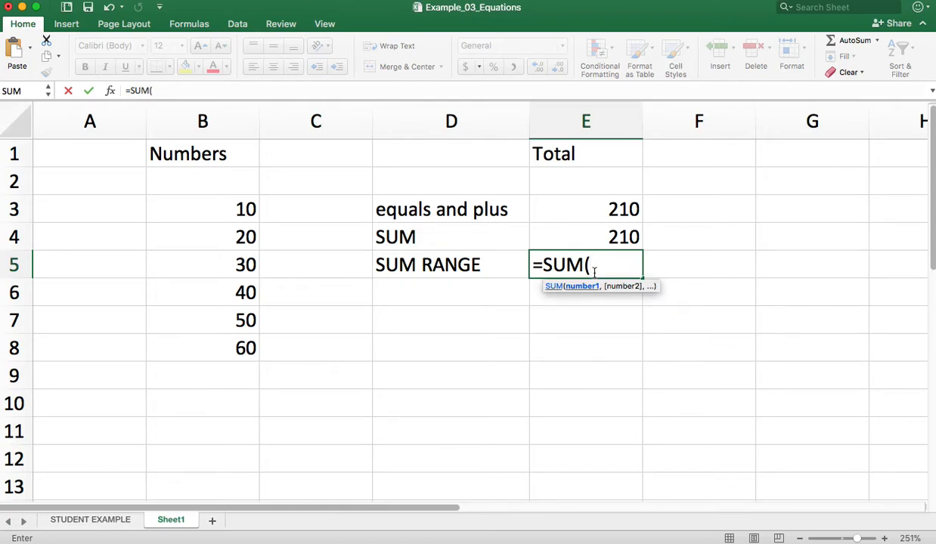
pyautogui.click(229, 213)
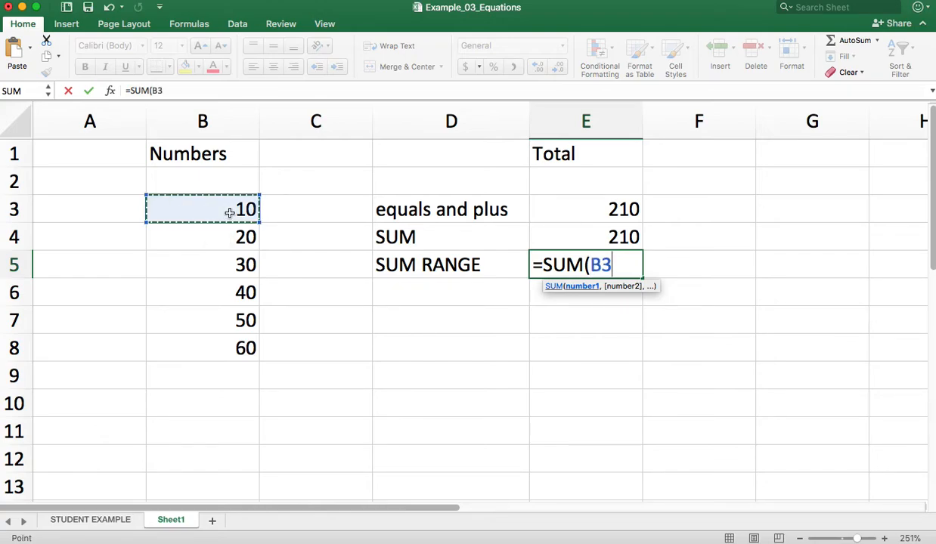
pyautogui.click(231, 236)
pyautogui.click(230, 259)
pyautogui.click(229, 298)
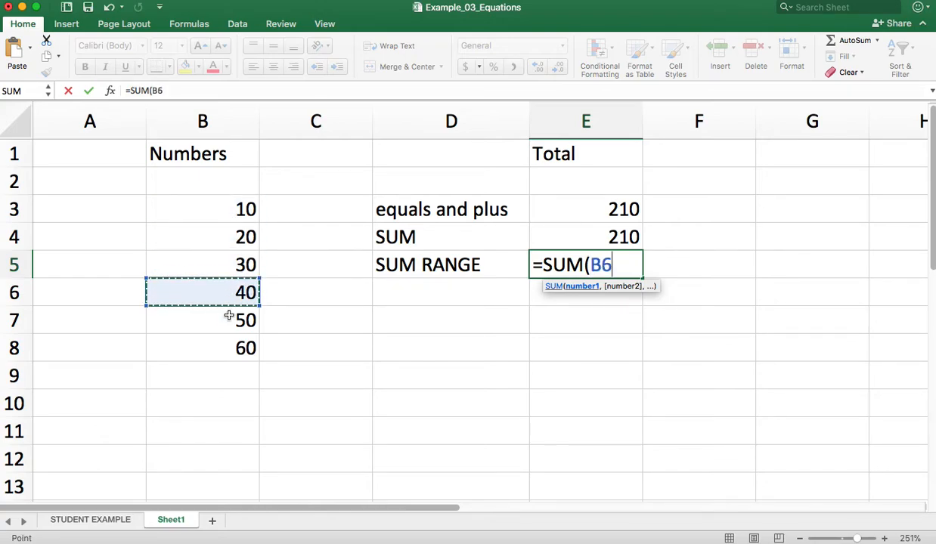
pyautogui.click(228, 317)
pyautogui.click(229, 344)
pyautogui.click(230, 311)
pyautogui.click(229, 280)
pyautogui.click(229, 271)
pyautogui.click(189, 236)
pyautogui.click(227, 269)
pyautogui.click(229, 350)
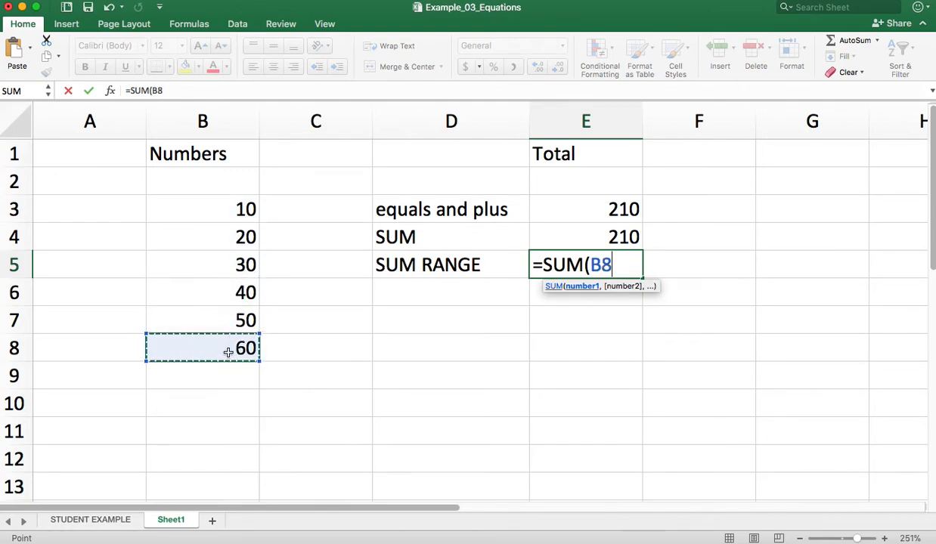
pyautogui.click(225, 213)
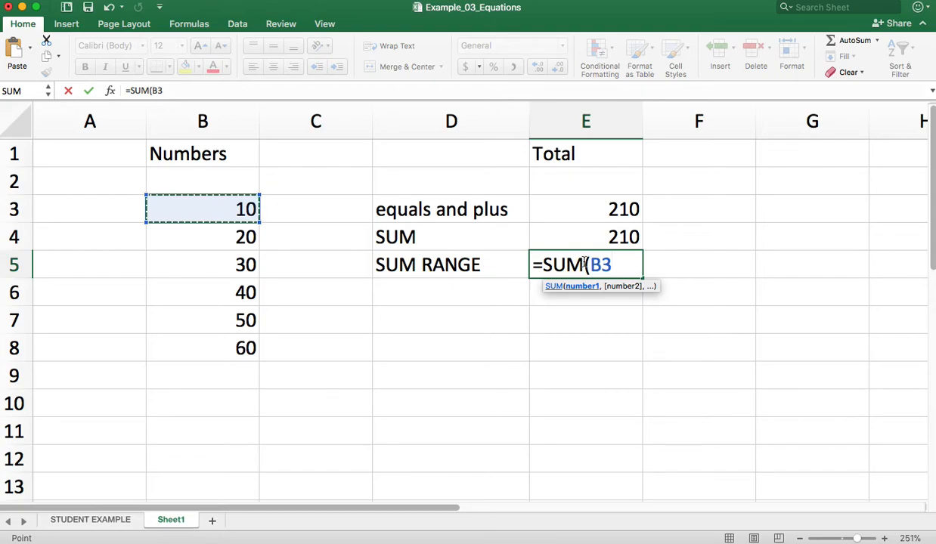
pyautogui.write(',')
pyautogui.click(227, 239)
pyautogui.write(',')
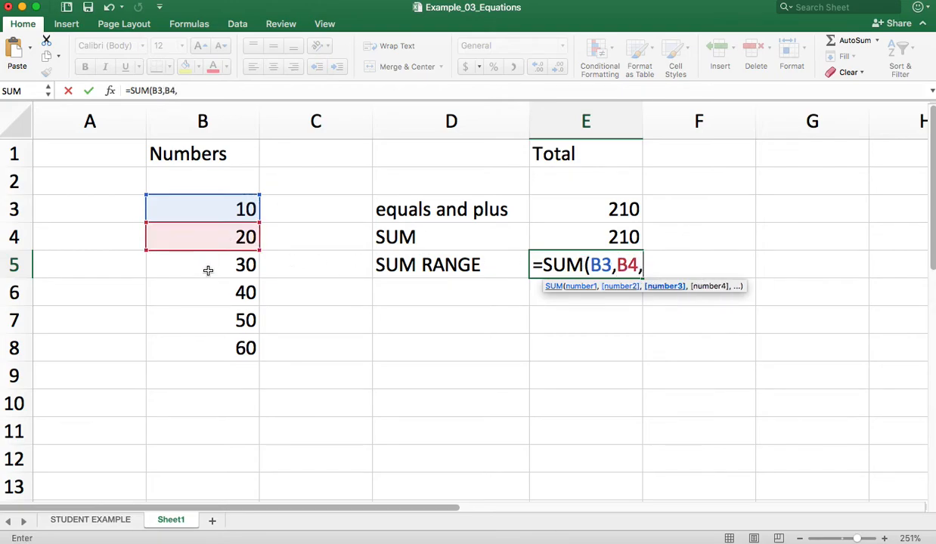
pyautogui.click(206, 269)
pyautogui.write(',')
pyautogui.click(189, 300)
pyautogui.write(',')
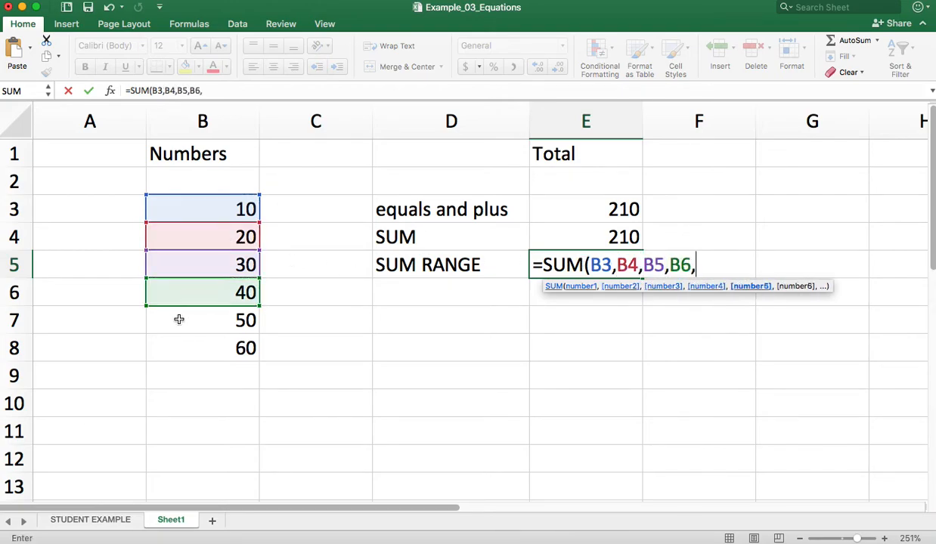
pyautogui.click(179, 319)
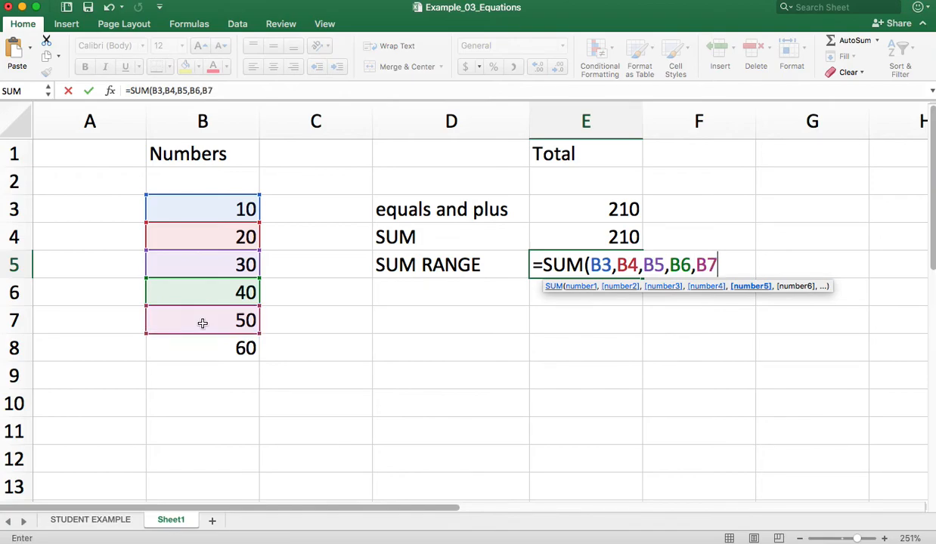
pyautogui.press('BackSpace')
pyautogui.press('BackSpace')
pyautogui.press('BackSpace')
pyautogui.press('BackSpace')
pyautogui.press('BackSpace')
pyautogui.press('BackSpace')
pyautogui.press('BackSpace')
pyautogui.press('BackSpace')
pyautogui.press('BackSpace')
pyautogui.press('BackSpace')
pyautogui.press('BackSpace')
pyautogui.press('BackSpace')
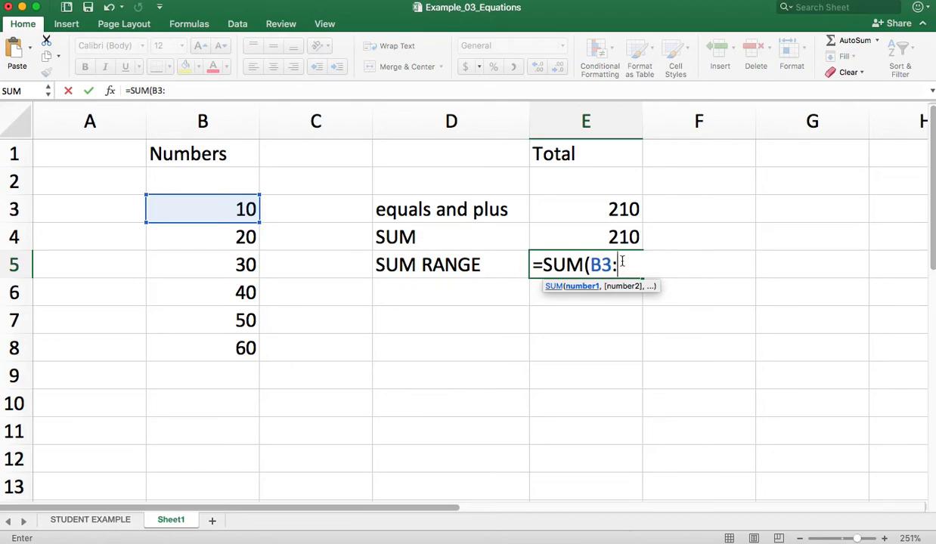
# Complete the formula in cell E5 as =SUM(B3:B8), using a colon range to cover all the numbers.
pyautogui.click(231, 348)
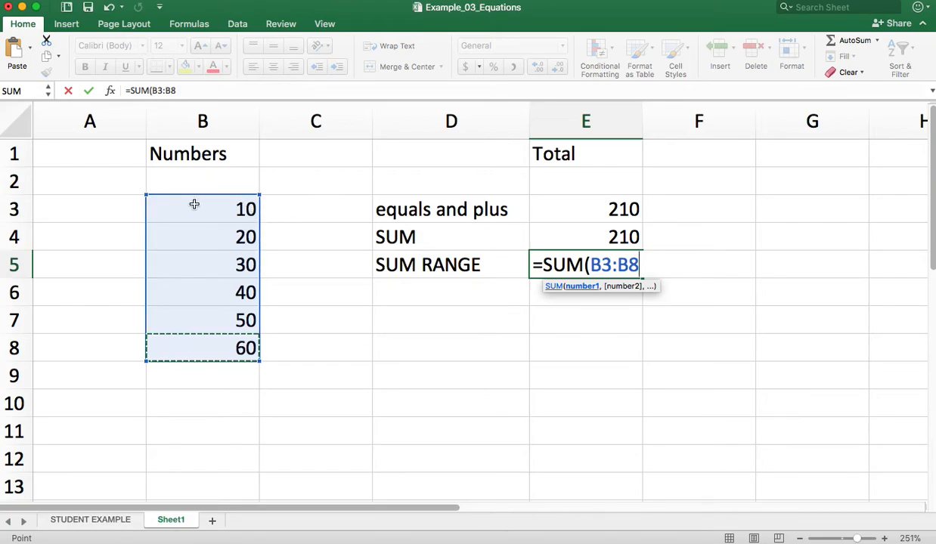
pyautogui.doubleClick(596, 266)
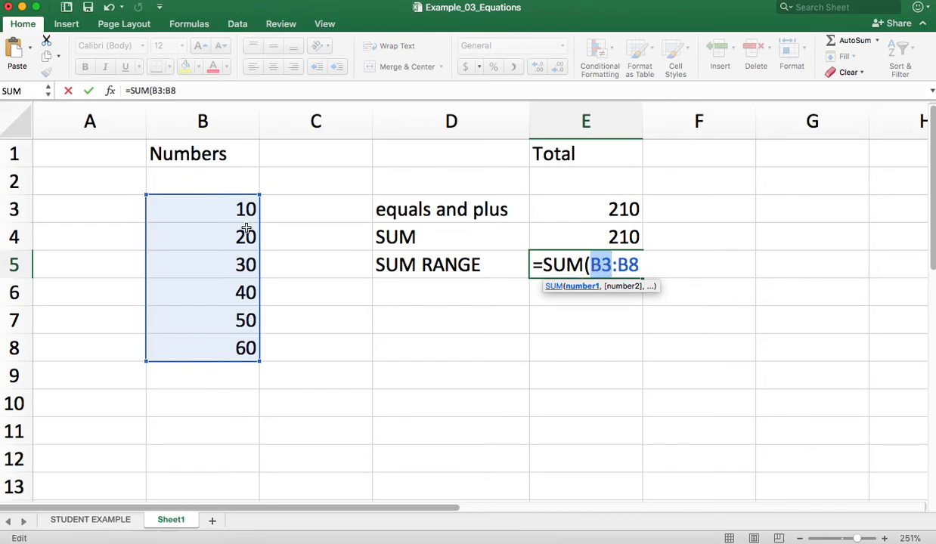
pyautogui.click(621, 266)
pyautogui.moveTo(617, 266); pyautogui.dragTo(639, 265)
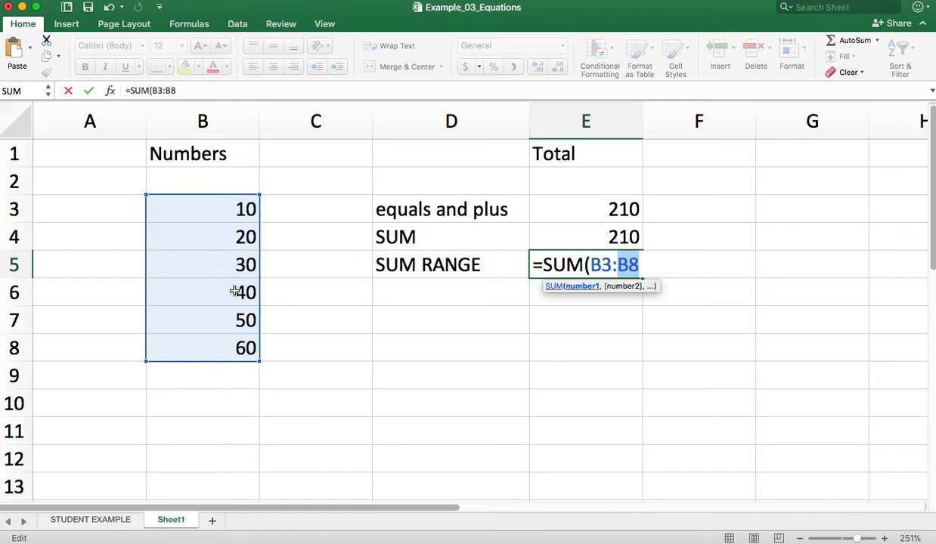
pyautogui.click(638, 265)
pyautogui.write(')')
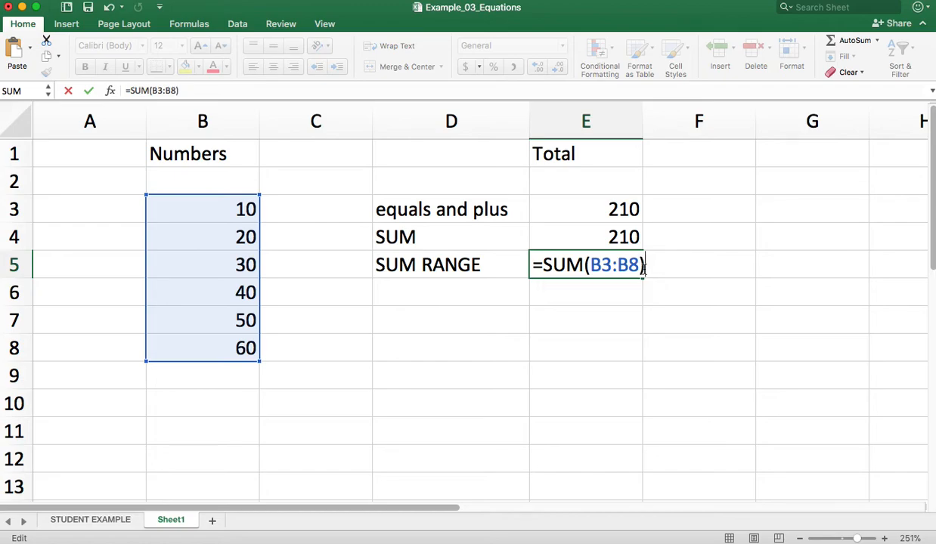
pyautogui.hotkey('shift', 'Return')
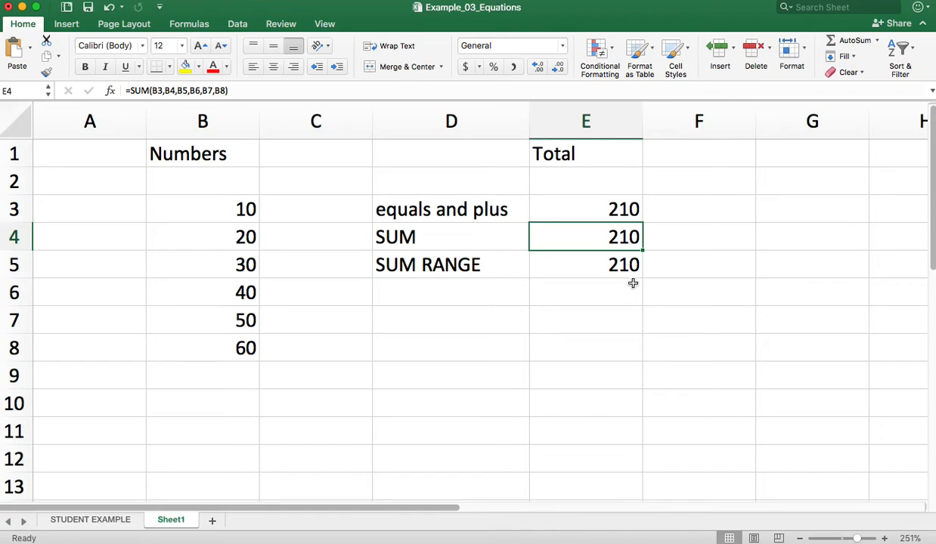
# Compare the totals in cells E3, E4 and E5 and examine the plus-sign formula in E3 without editing it.
pyautogui.click(631, 286)
pyautogui.click(626, 266)
pyautogui.click(627, 241)
pyautogui.click(622, 211)
pyautogui.click(620, 240)
pyautogui.click(618, 265)
pyautogui.click(611, 210)
pyautogui.click(610, 236)
pyautogui.click(610, 264)
pyautogui.click(610, 210)
pyautogui.click(609, 238)
pyautogui.click(609, 265)
pyautogui.click(608, 239)
pyautogui.click(608, 209)
pyautogui.click(610, 237)
pyautogui.click(611, 261)
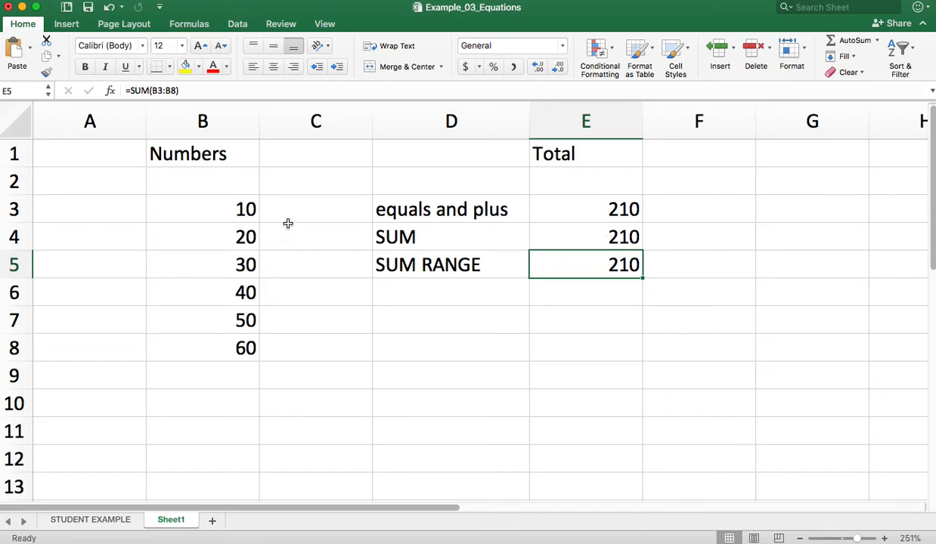
pyautogui.click(611, 209)
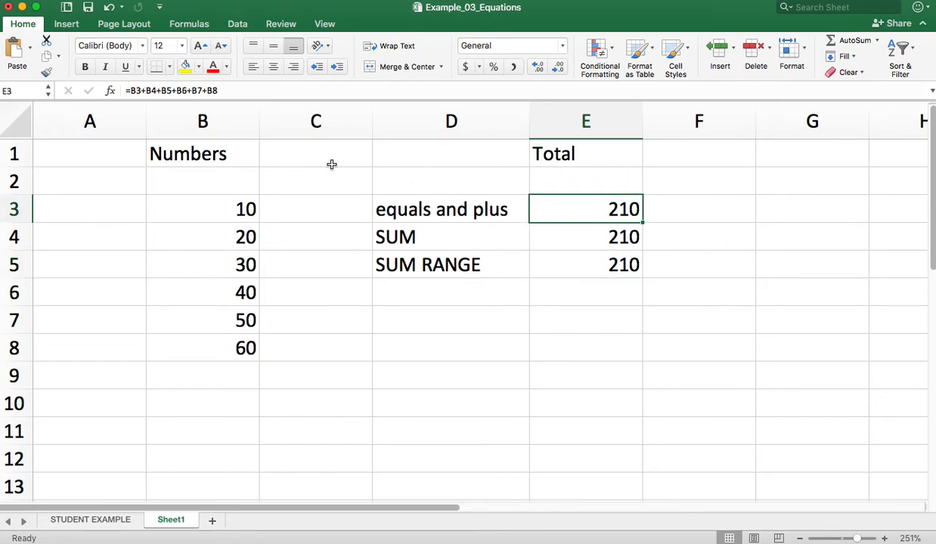
pyautogui.click(127, 91)
pyautogui.moveTo(126, 91); pyautogui.dragTo(156, 91)
pyautogui.press('Return')
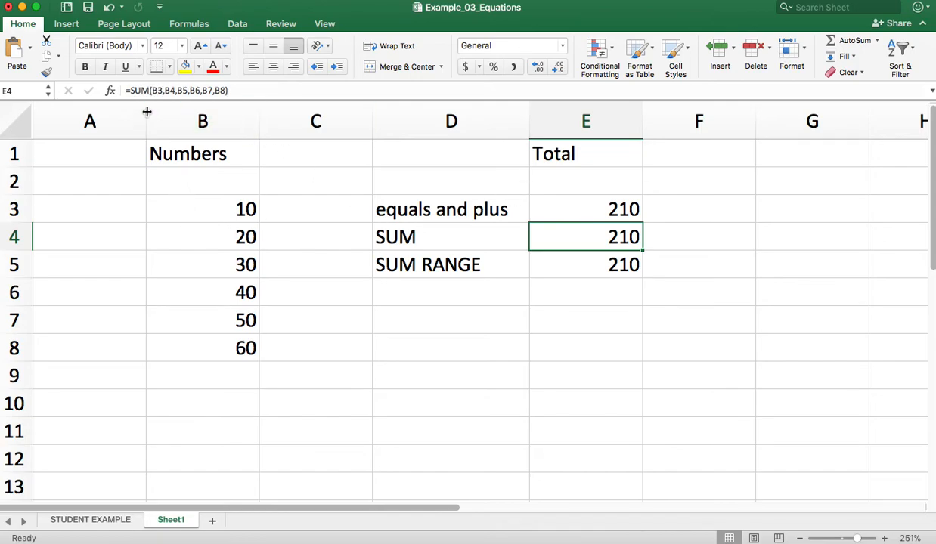
pyautogui.click(89, 160)
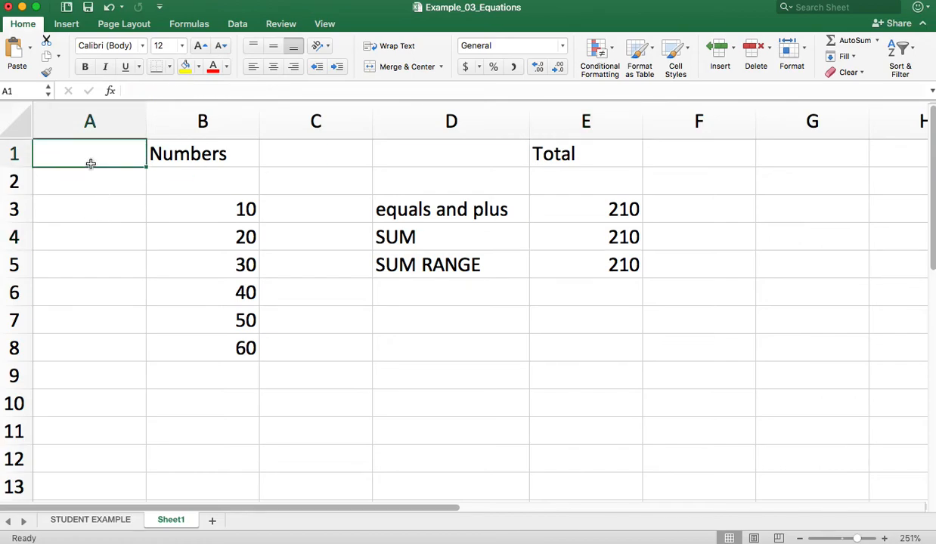
pyautogui.click(839, 229)
pyautogui.click(163, 422)
pyautogui.click(790, 457)
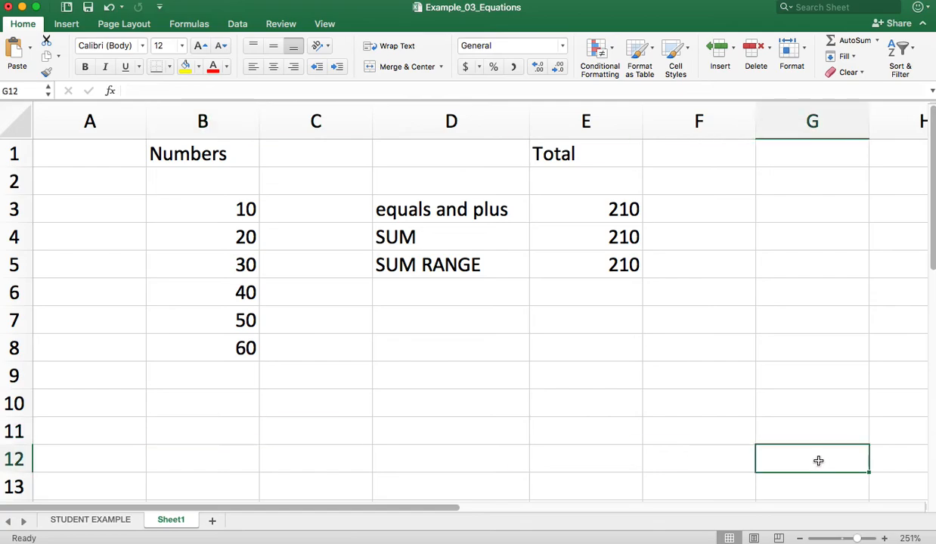
pyautogui.click(565, 335)
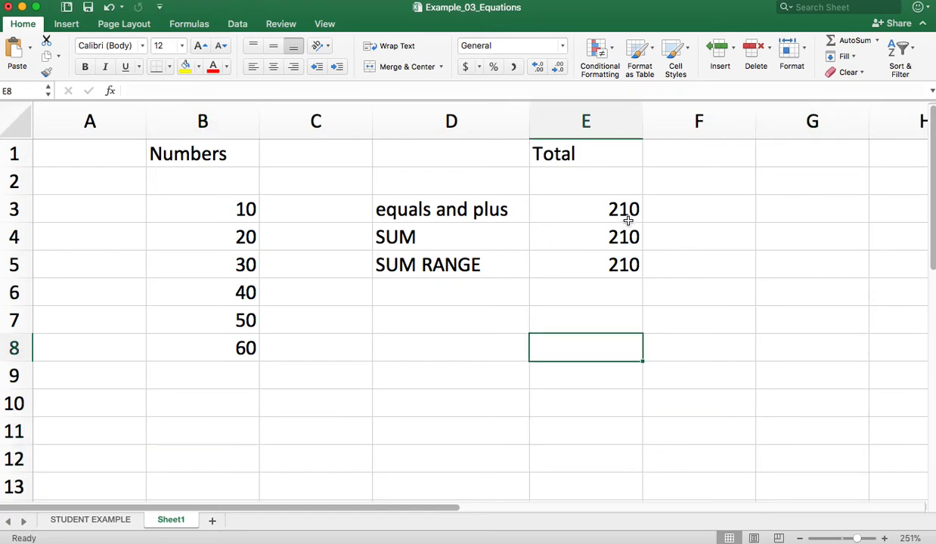
# Review the formulas in cells E4, E3 and E5 once more to contrast the three ways of adding.
pyautogui.click(598, 226)
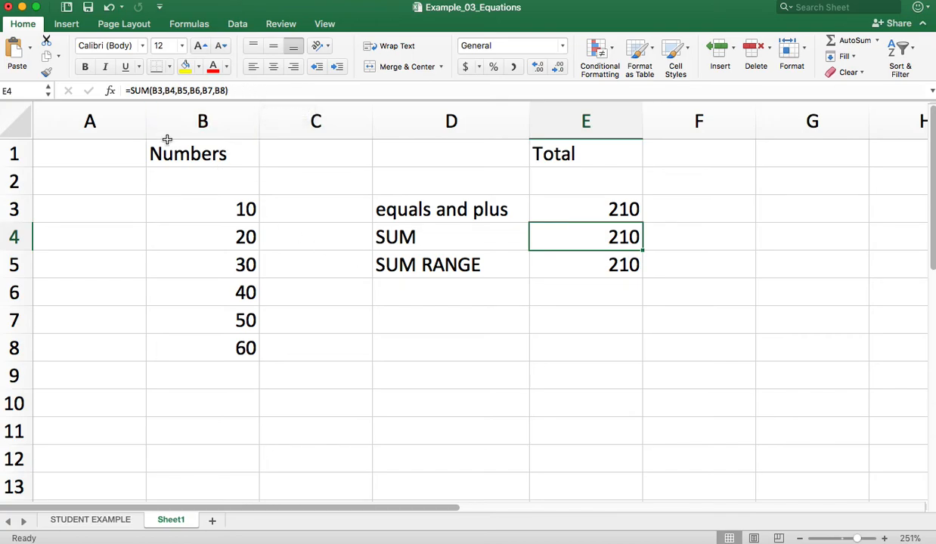
pyautogui.click(597, 212)
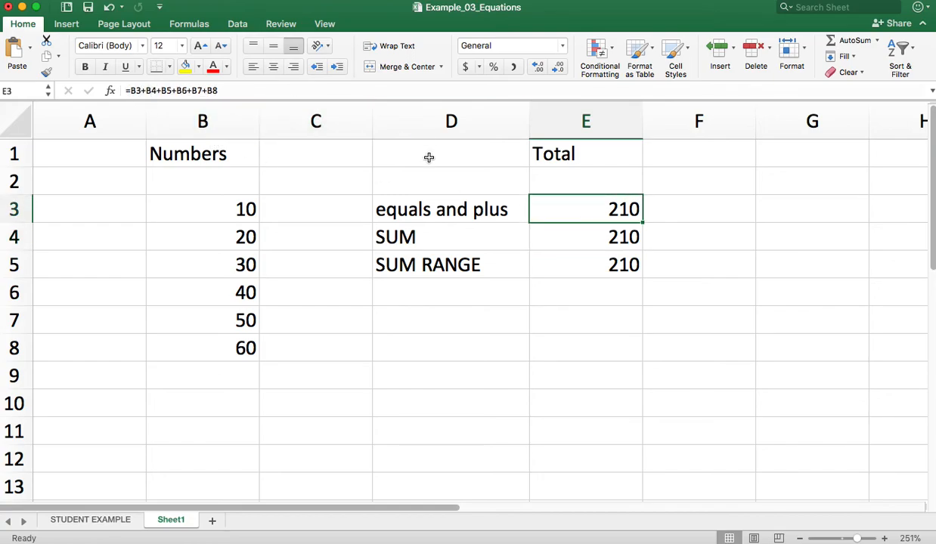
pyautogui.click(569, 256)
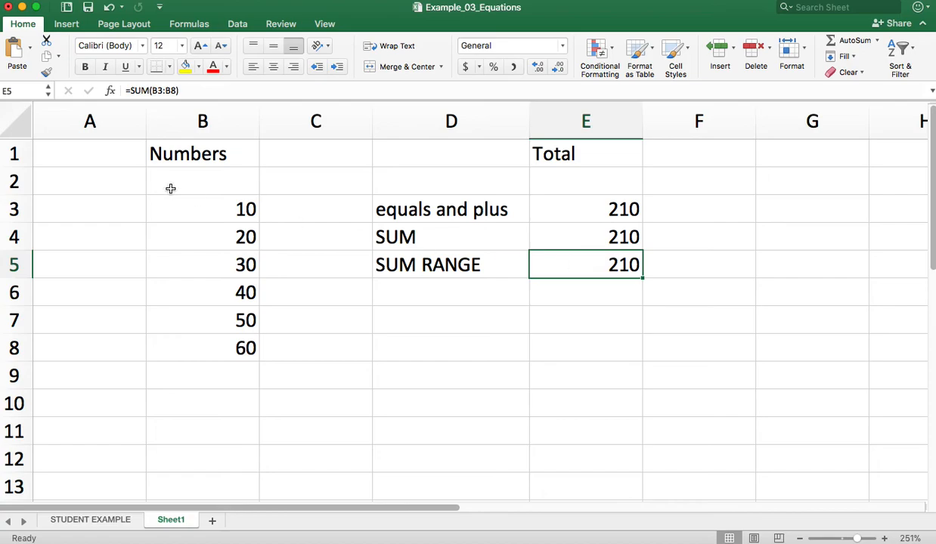